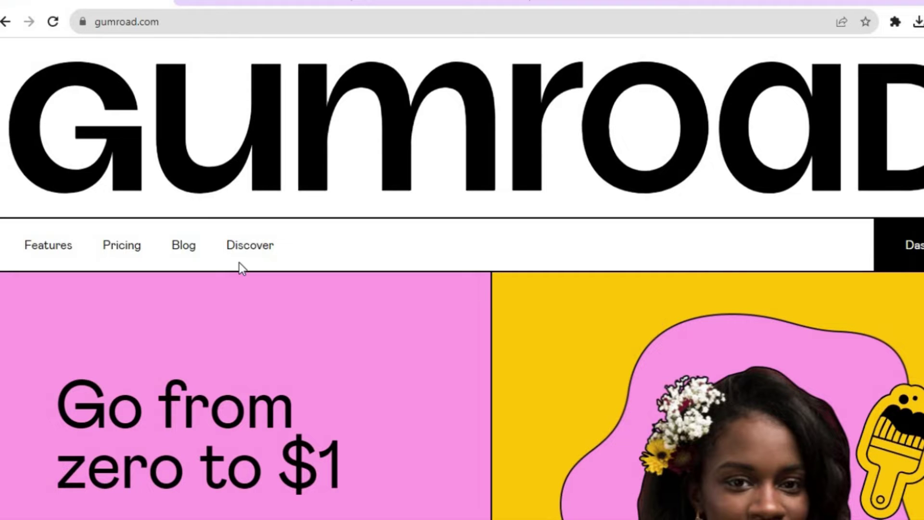
Check Gumroad's 10% flat-fee pricing, then switch to the app.gumroad.com dashboard tab
click(123, 247)
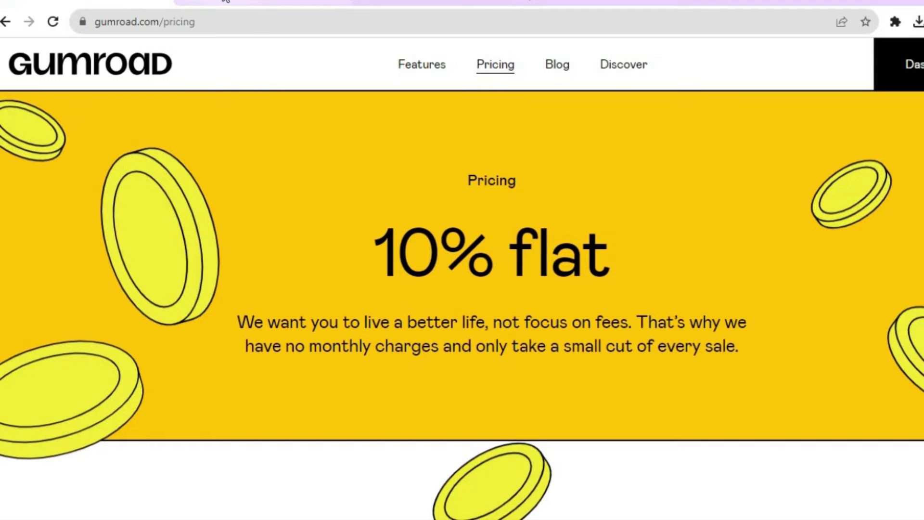
click(226, 1)
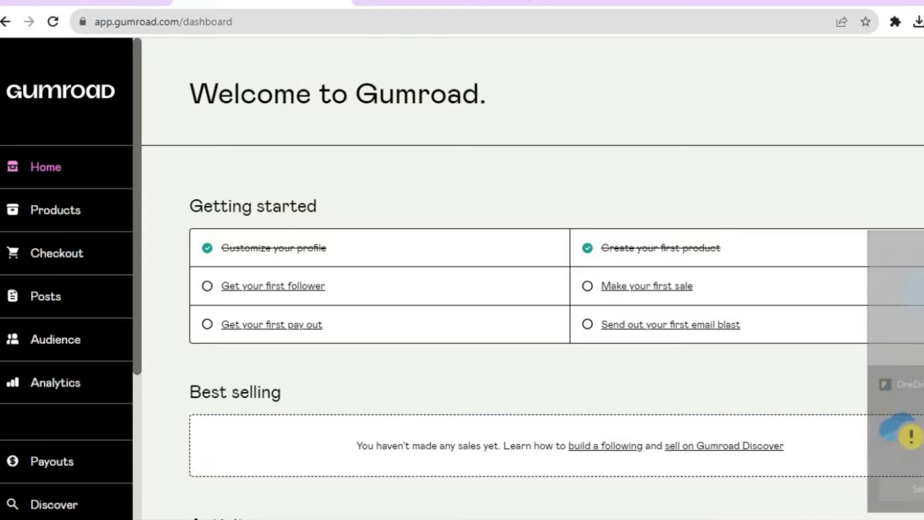
Start a new product named 'test' with the Digital product type
click(57, 211)
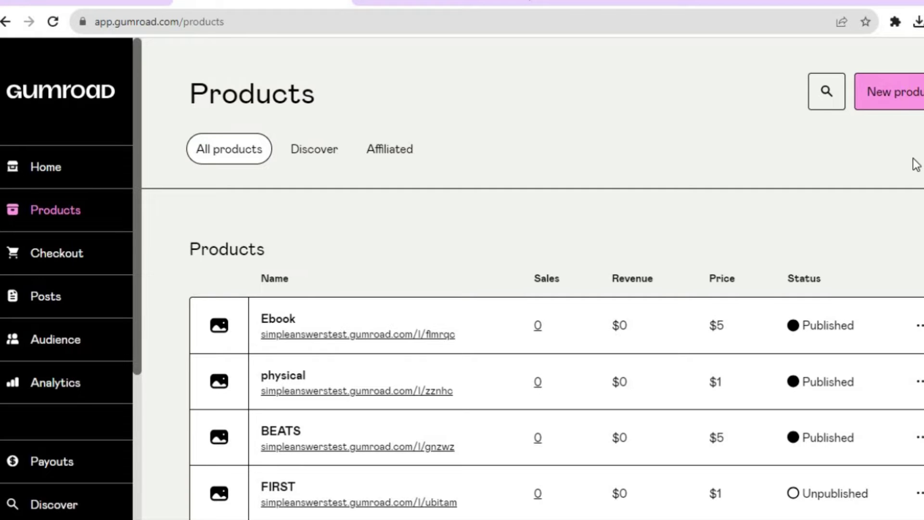
click(904, 98)
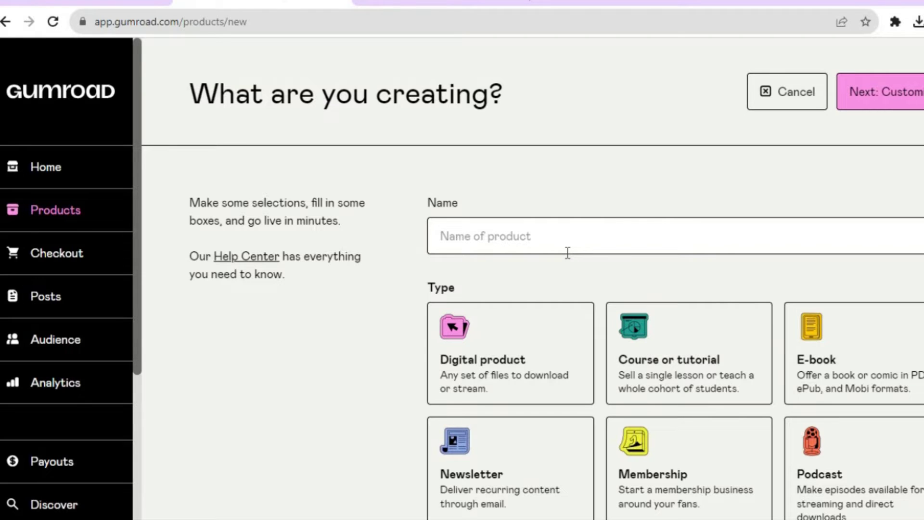
click(554, 238)
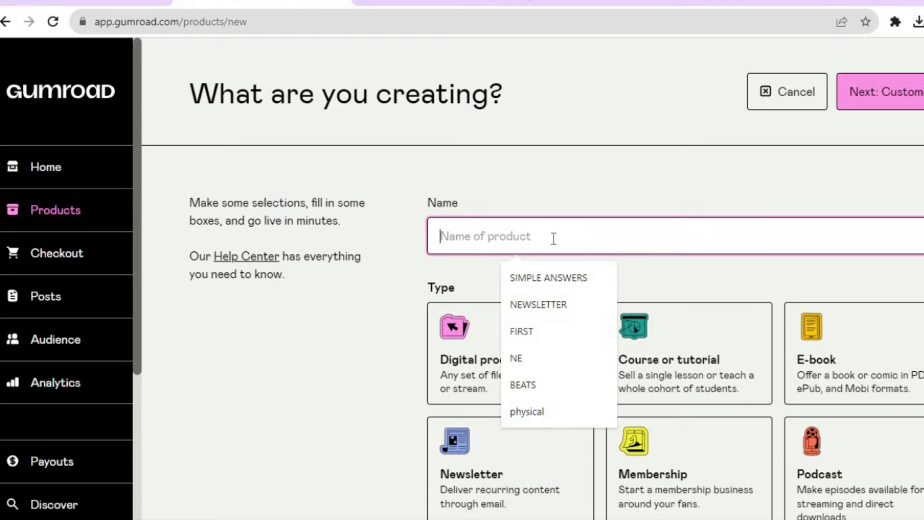
text(test)
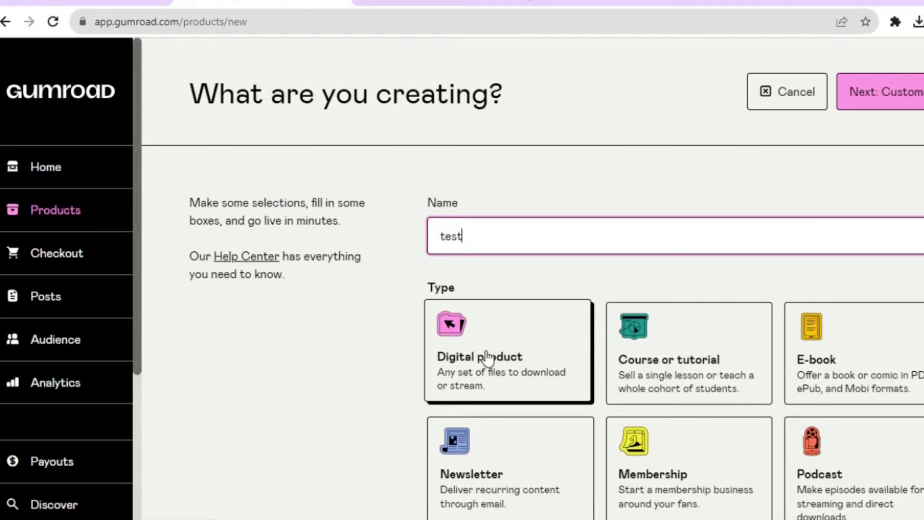
click(514, 359)
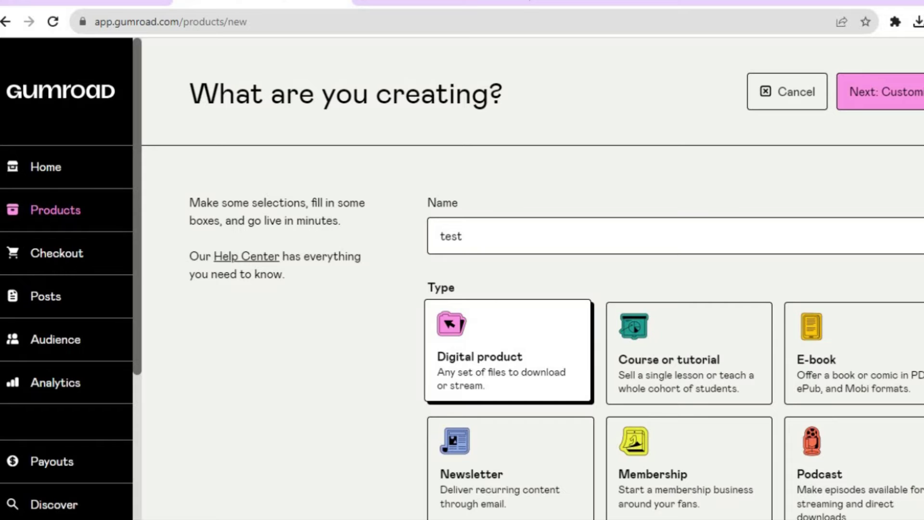
Set the product price to 5, keeping US dollars as the currency
scroll(533, 282, down, 5)
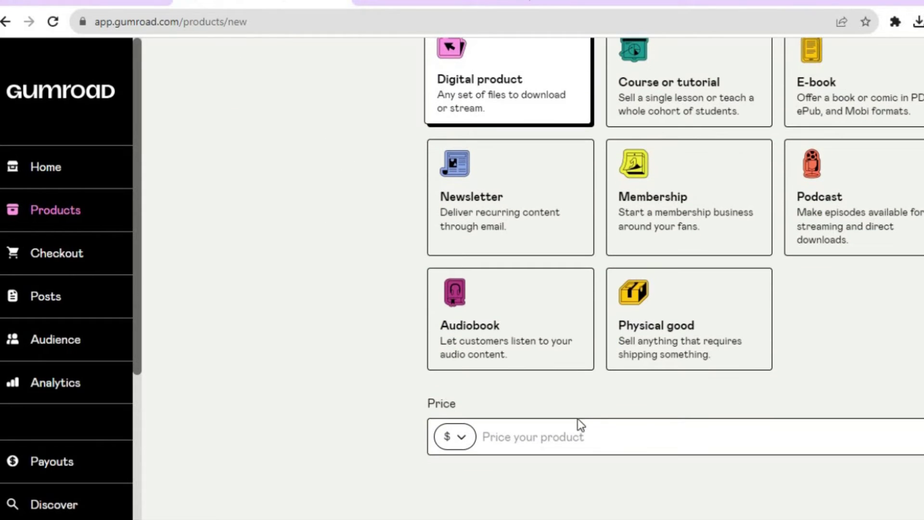
click(524, 445)
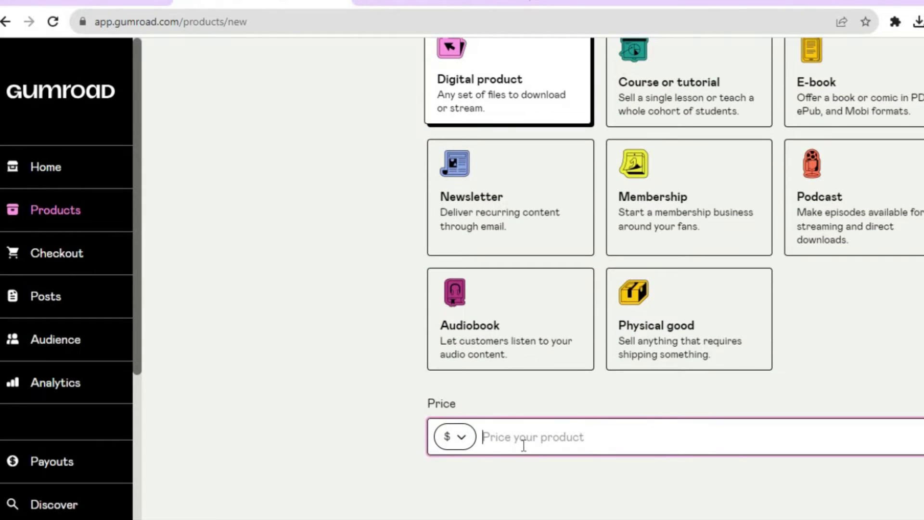
text(5)
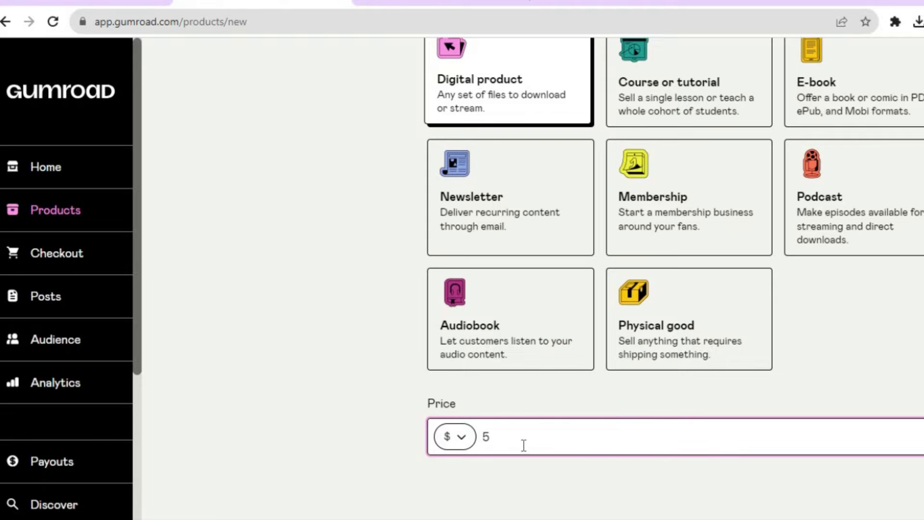
click(465, 441)
click(464, 442)
click(463, 442)
scroll(529, 289, up, 5)
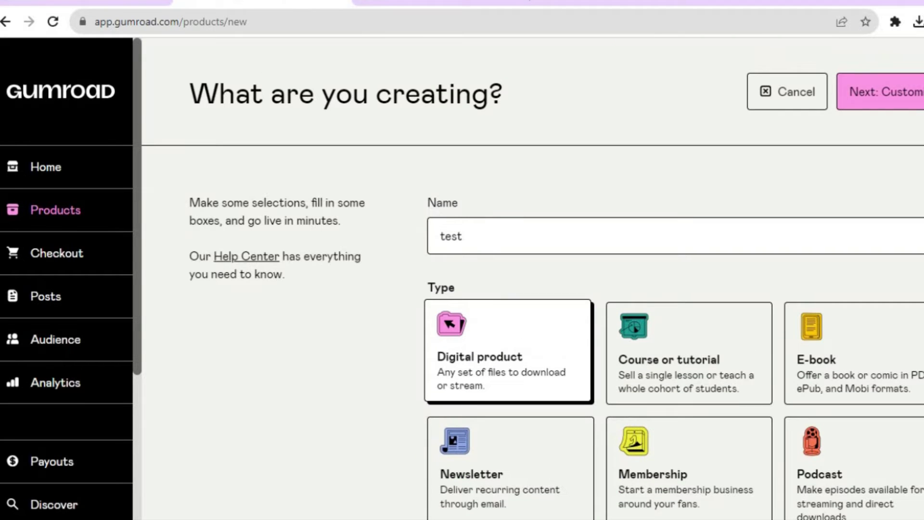
Create and save the 'test' product, then switch to the Canva tab
click(910, 91)
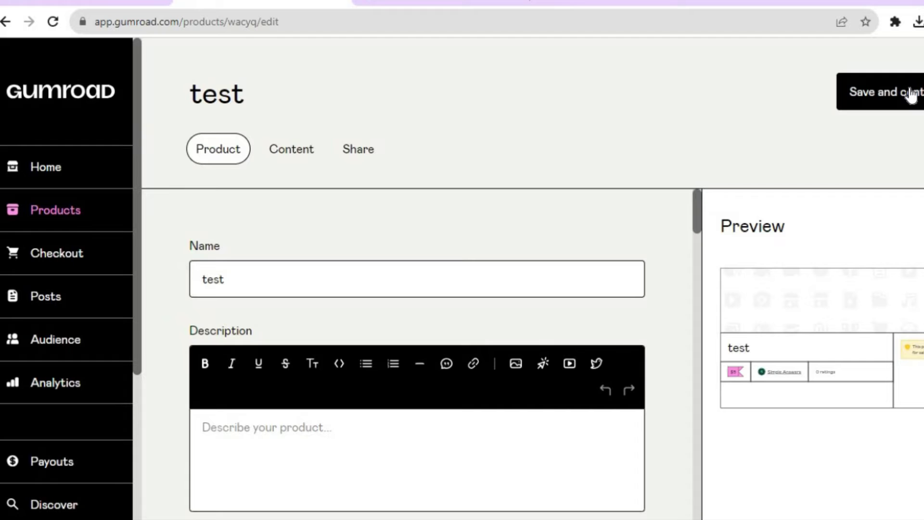
click(911, 95)
key(ctrl+Tab)
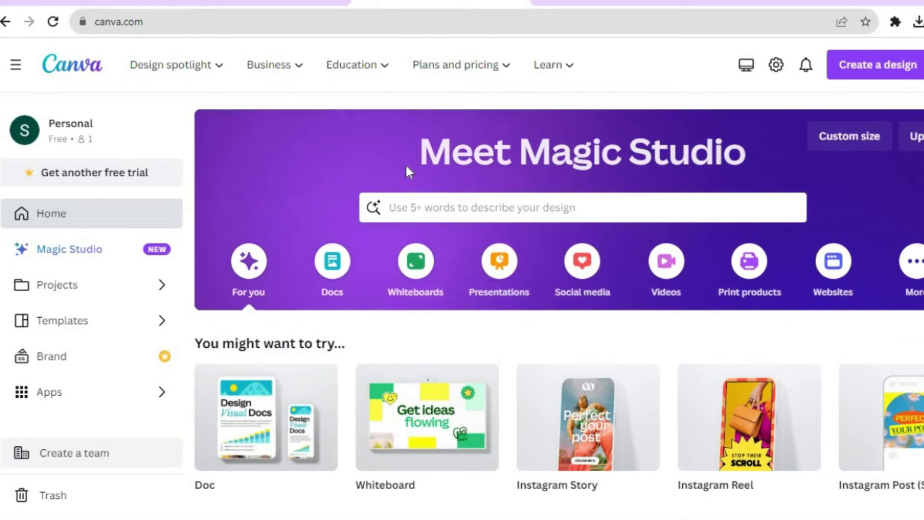
Search Canva for 'mock ups' and customize the Brown Promotional Phone Mock Up Instagram Post template
click(410, 212)
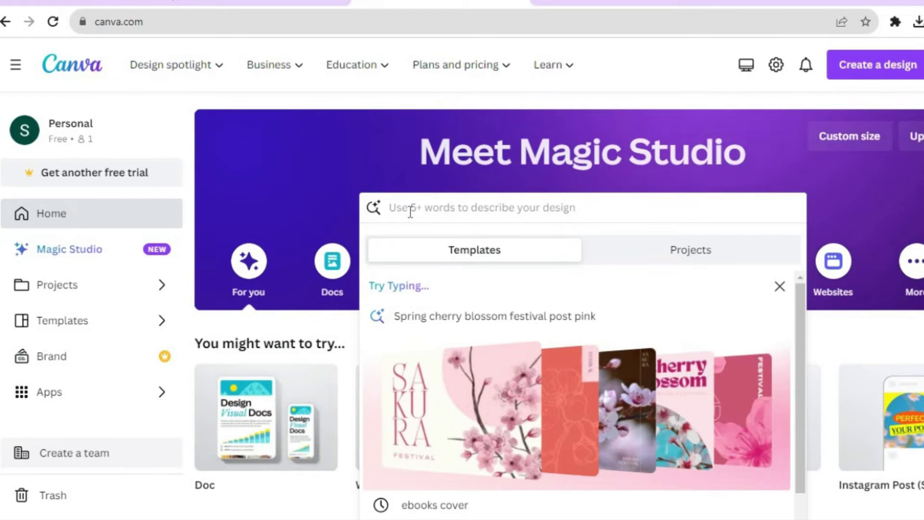
text(mo)
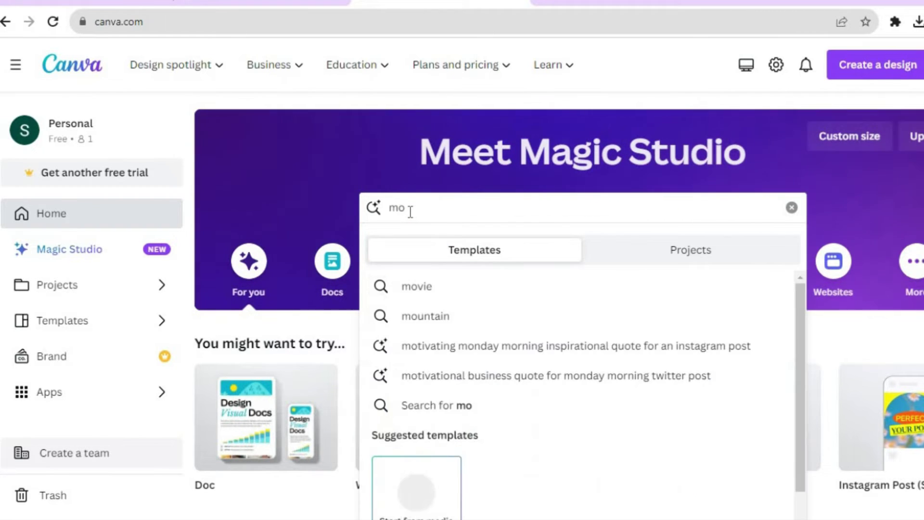
text(ck)
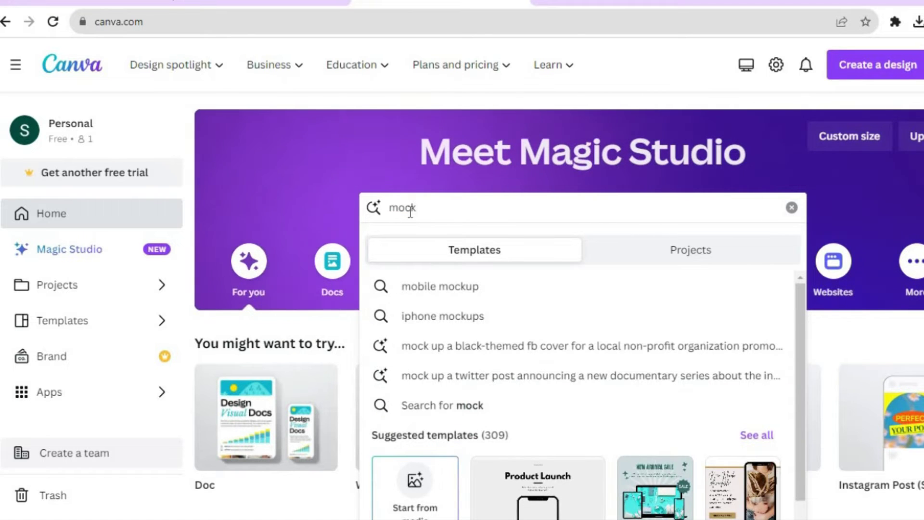
text( ups)
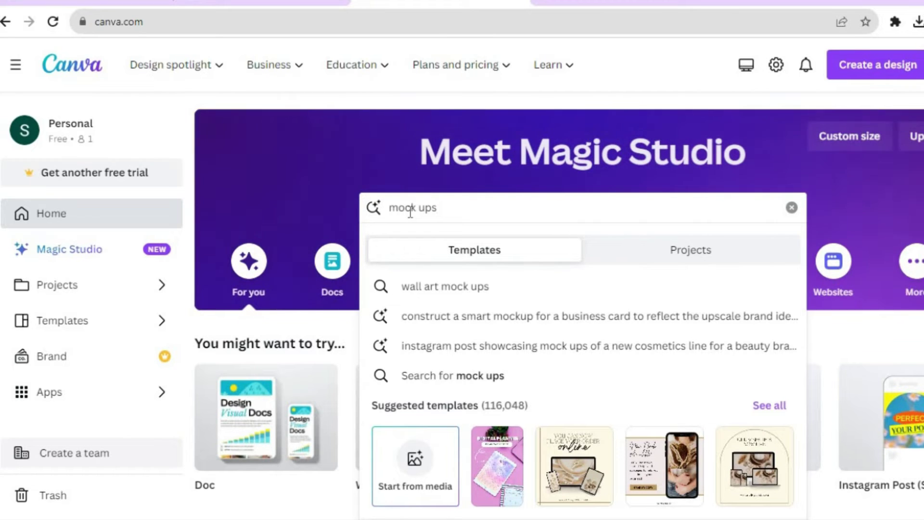
key(Return)
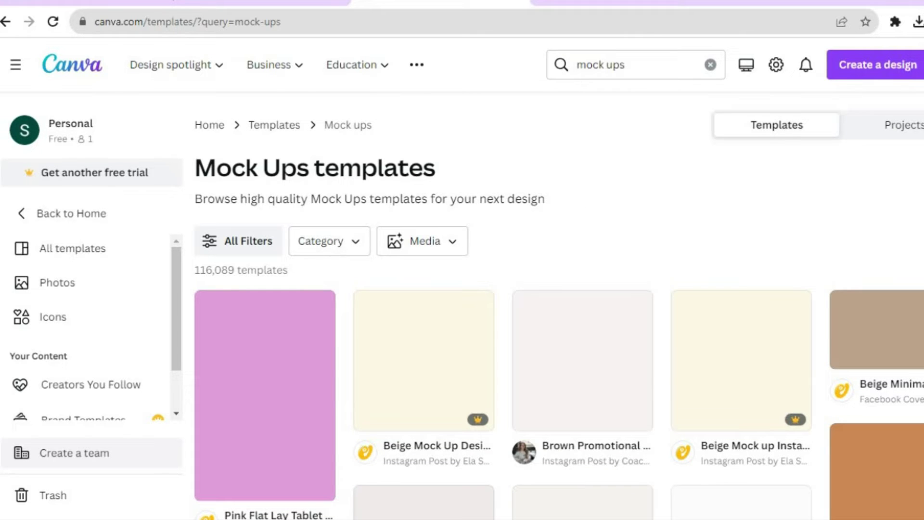
scroll(558, 308, down, 10)
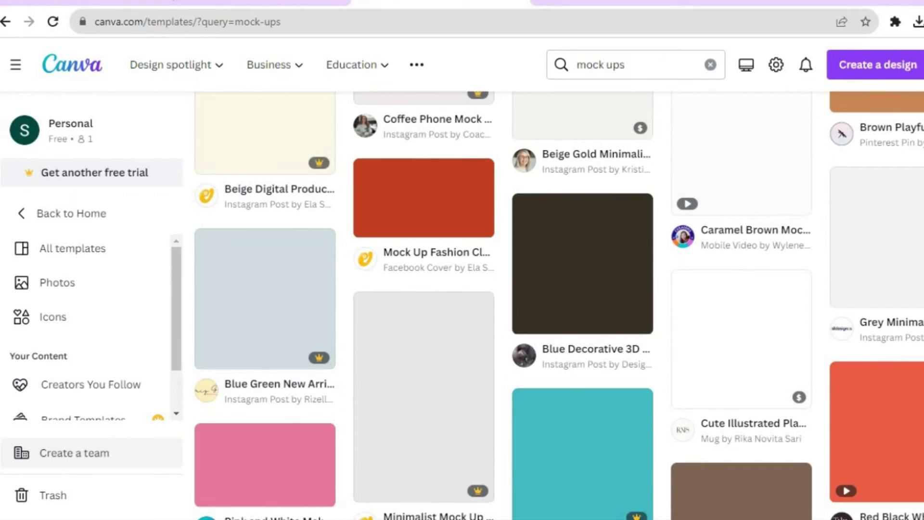
scroll(559, 308, up, 10)
scroll(558, 308, down, 5)
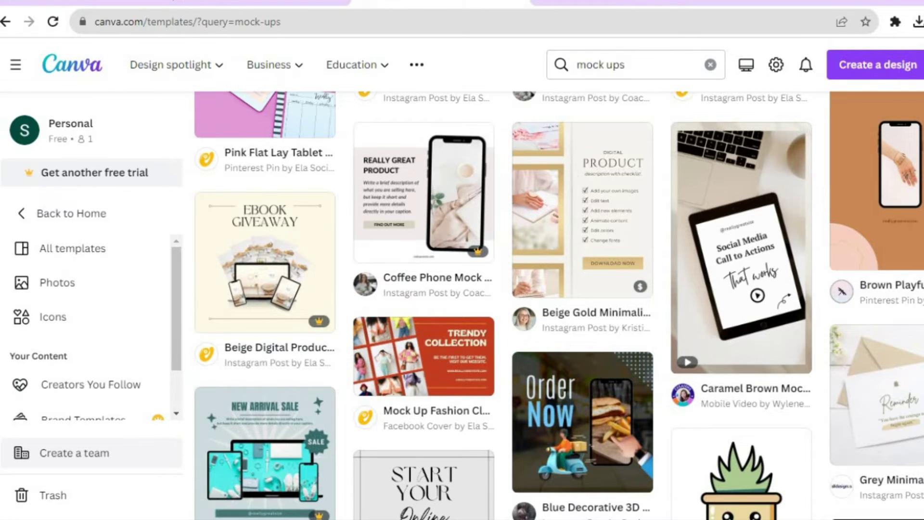
scroll(559, 303, up, 6)
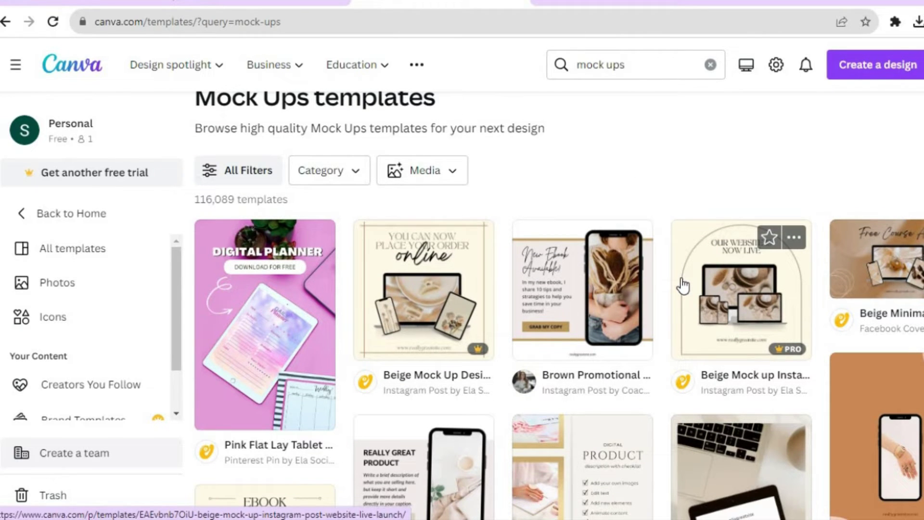
click(588, 300)
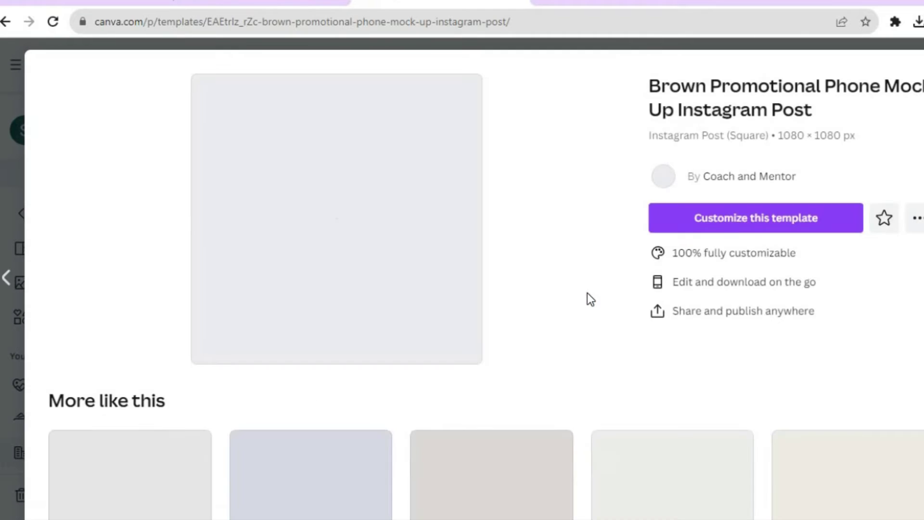
click(728, 205)
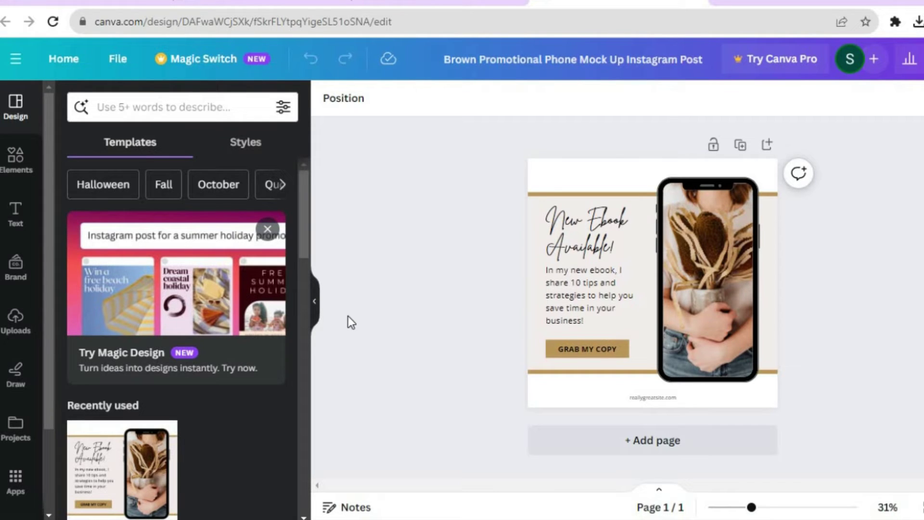
Search Elements for 'book' and drop the bookshelf photo into the phone mockup frame
click(15, 322)
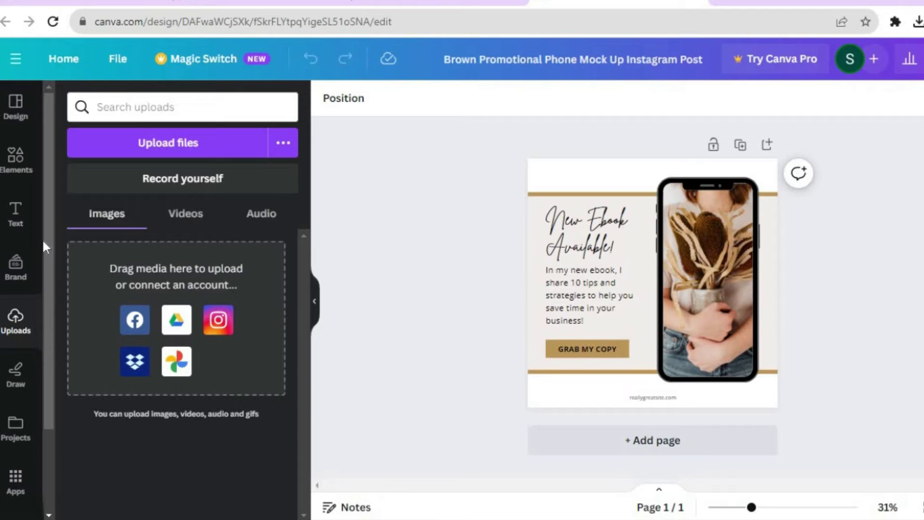
click(24, 166)
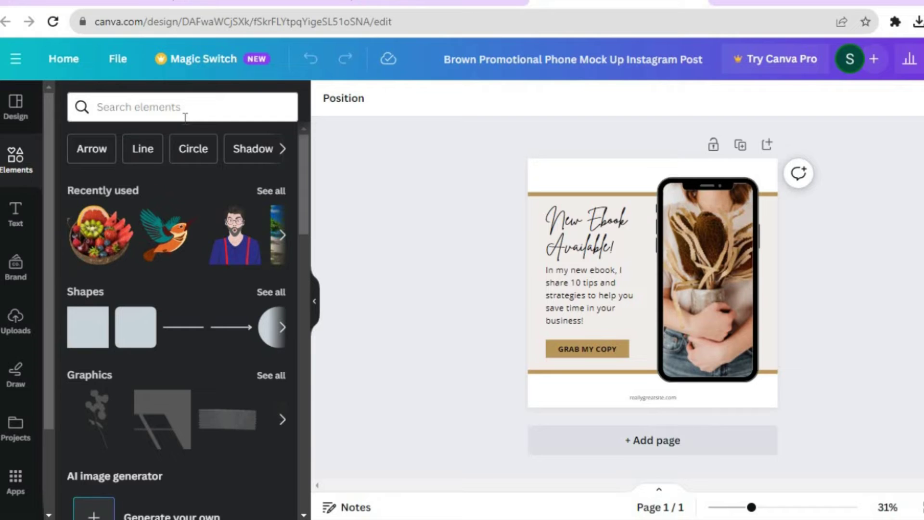
click(168, 104)
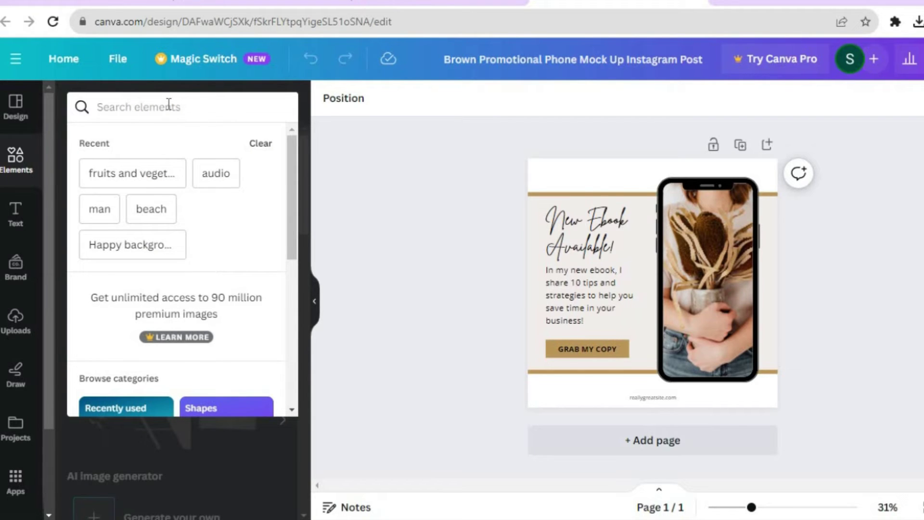
text(book)
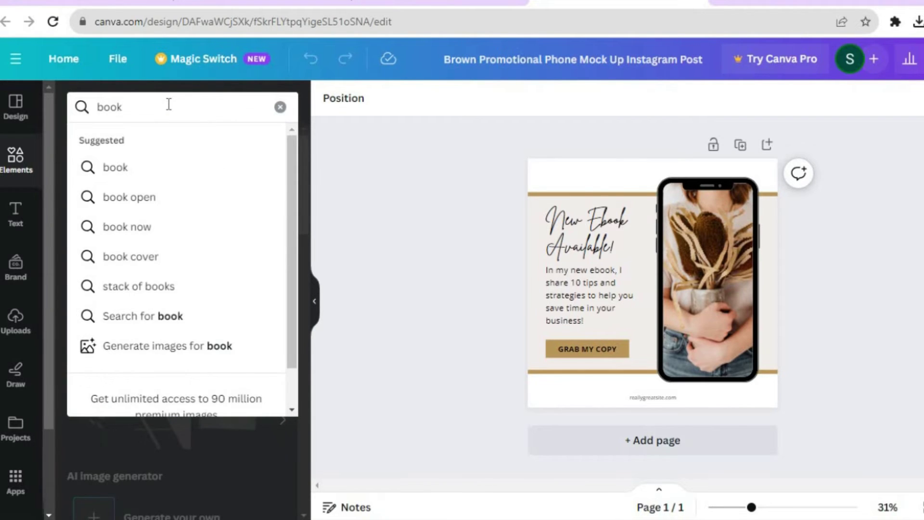
key(Return)
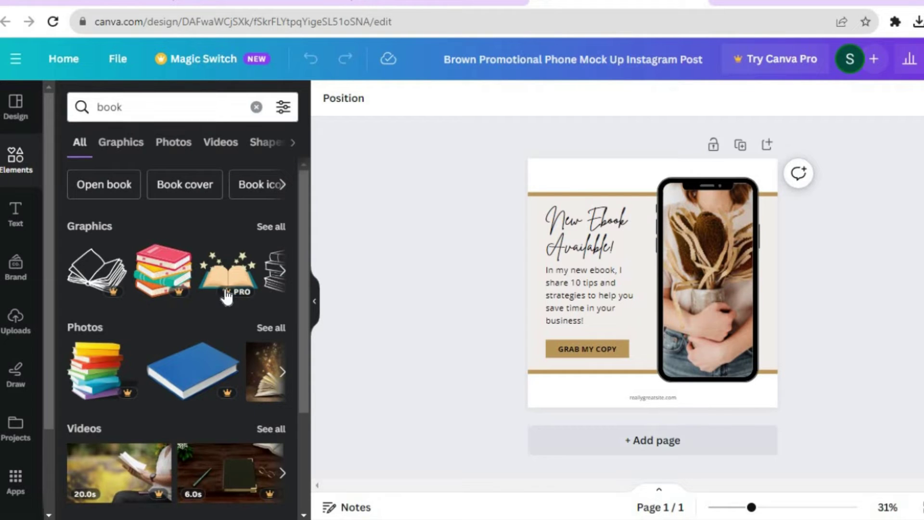
click(264, 329)
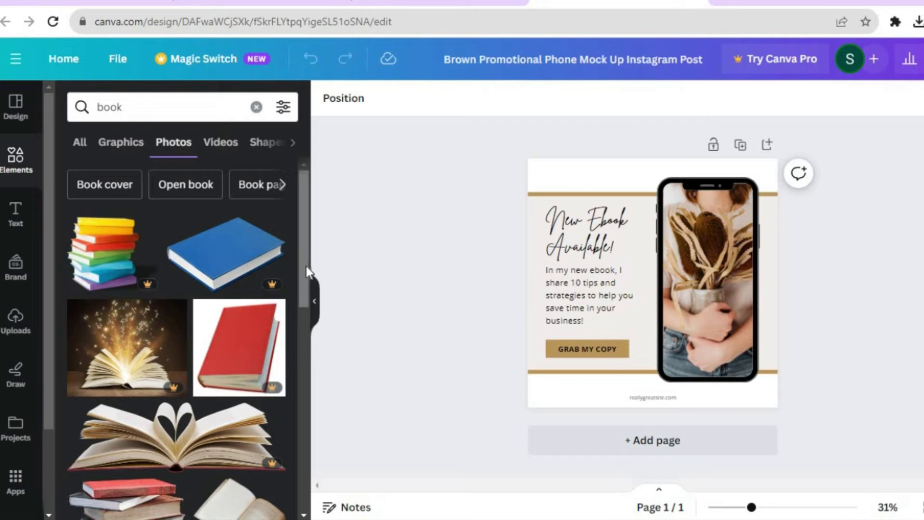
drag(304, 284, 297, 373)
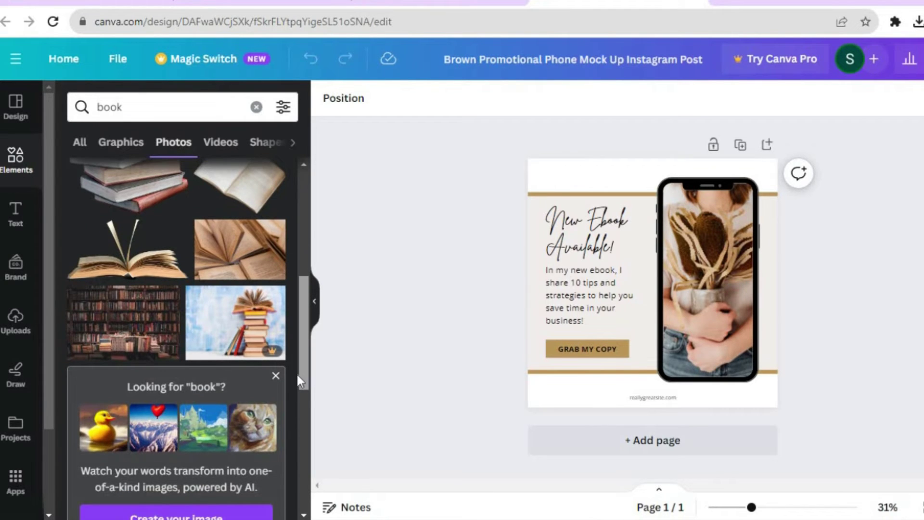
drag(120, 316, 720, 233)
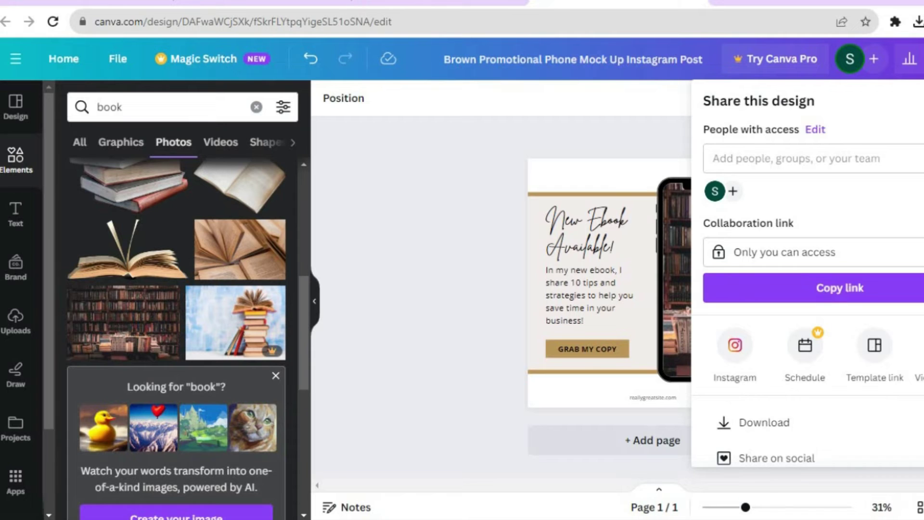
Download the design as a 1080 × 1080 PNG and go back to the Gumroad editor
scroll(808, 274, down, 2)
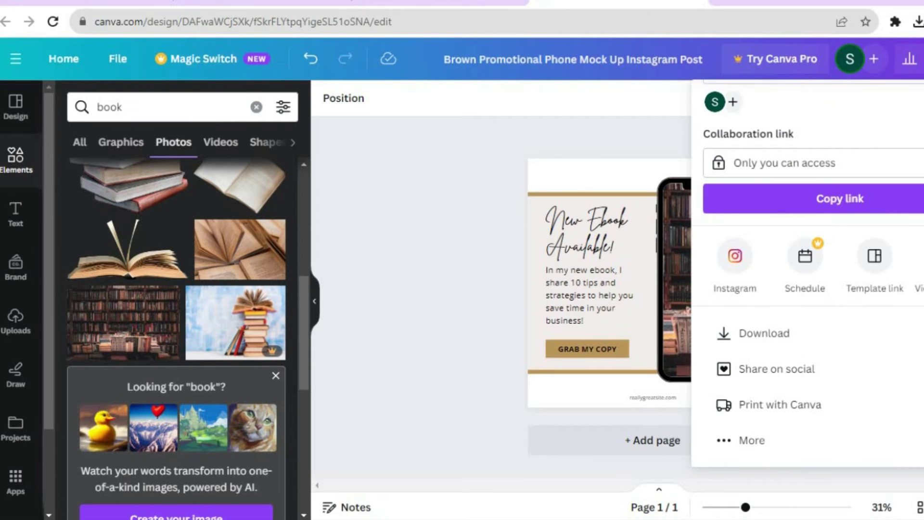
click(821, 330)
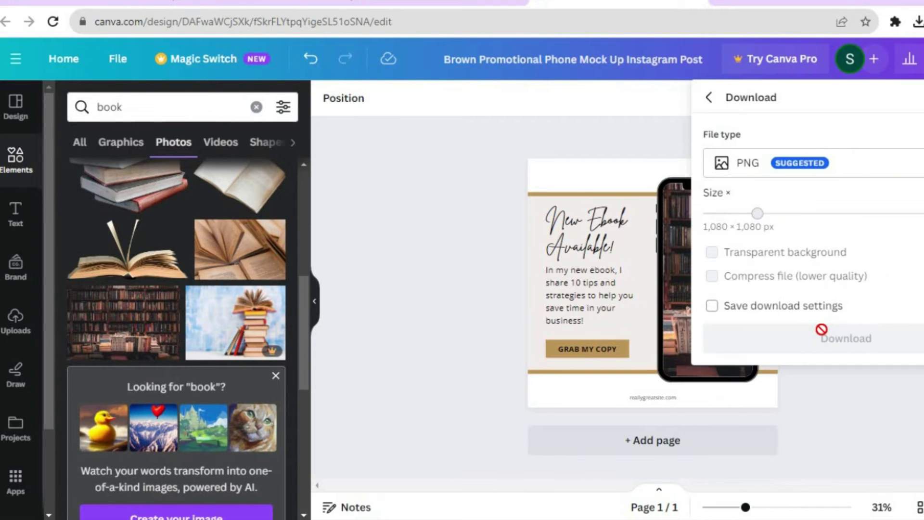
click(821, 334)
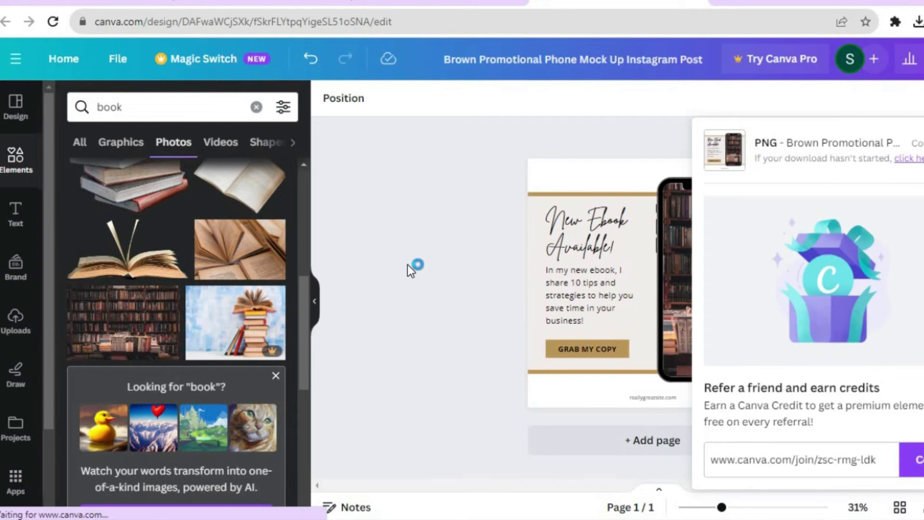
click(255, 2)
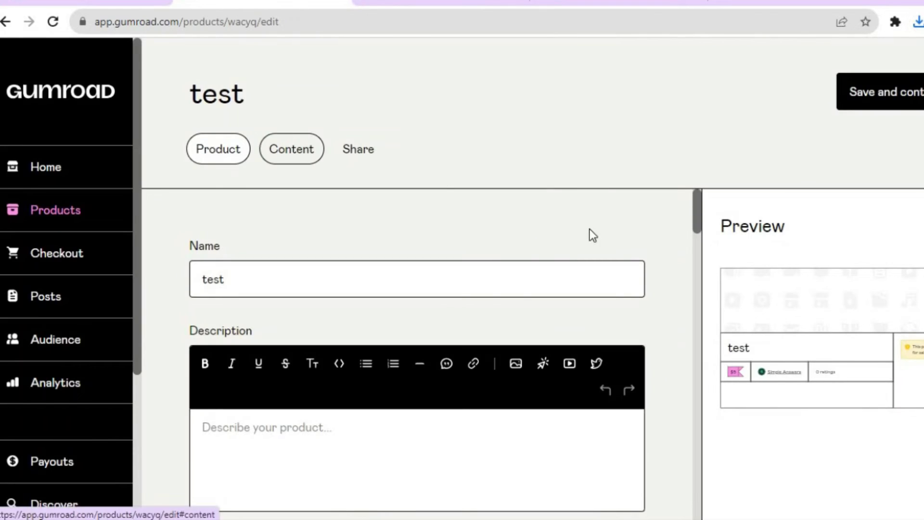
Upload the Brown Promotional Phone Mock Up image from the computer as the product cover
drag(702, 213, 698, 289)
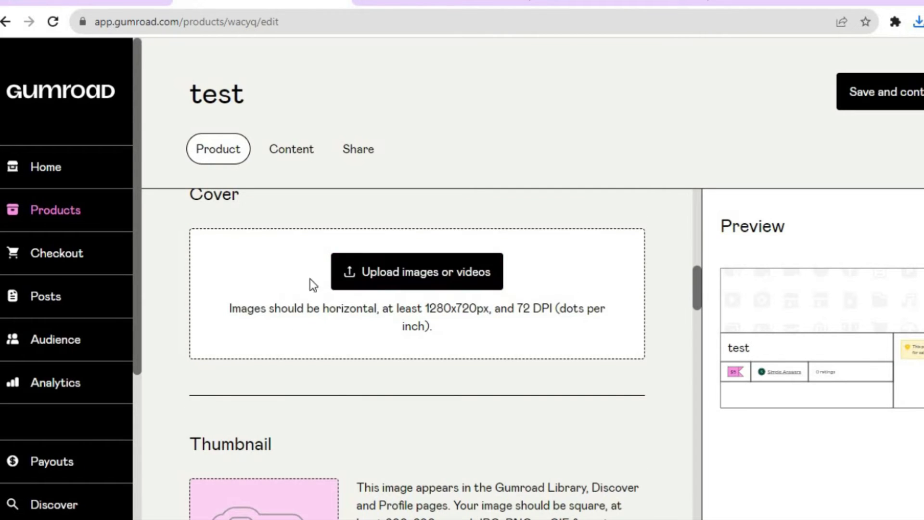
click(395, 283)
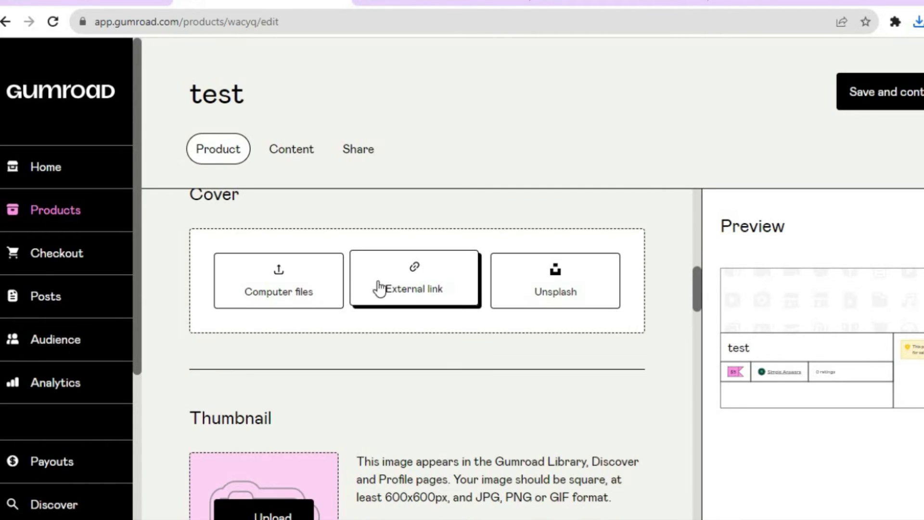
click(282, 291)
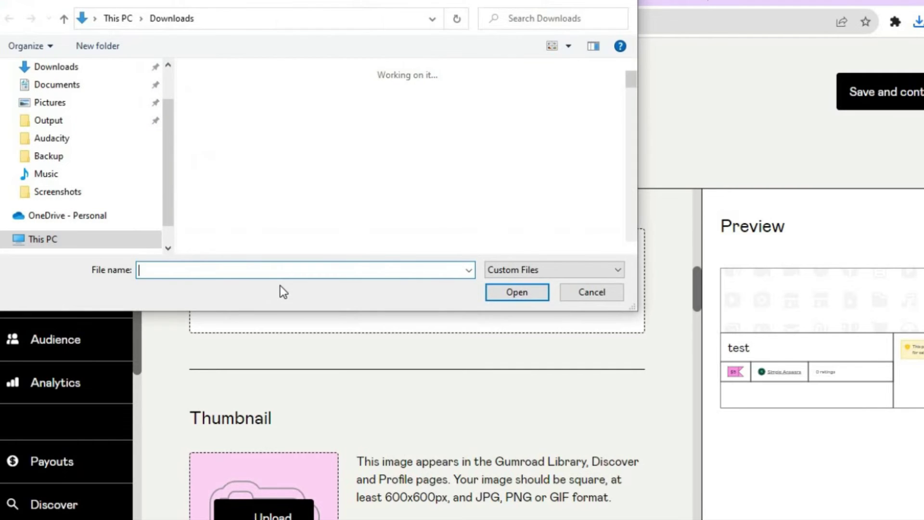
click(212, 92)
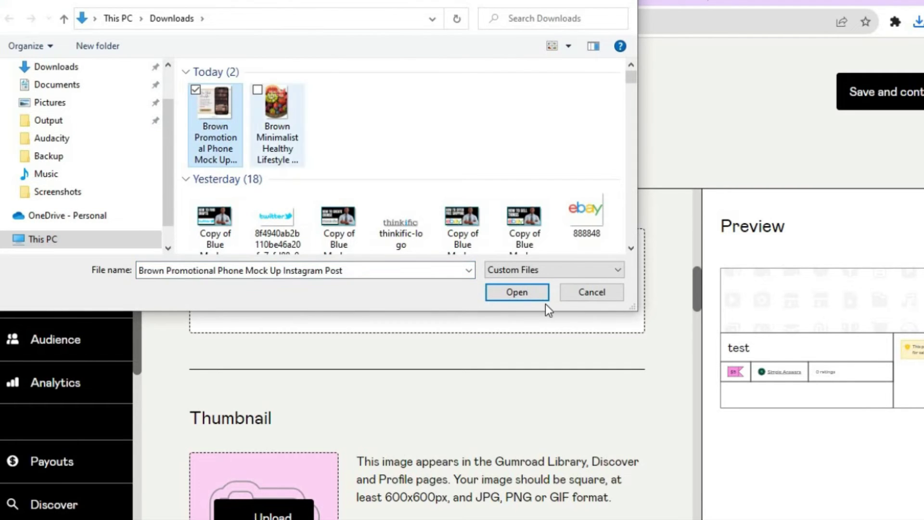
click(528, 297)
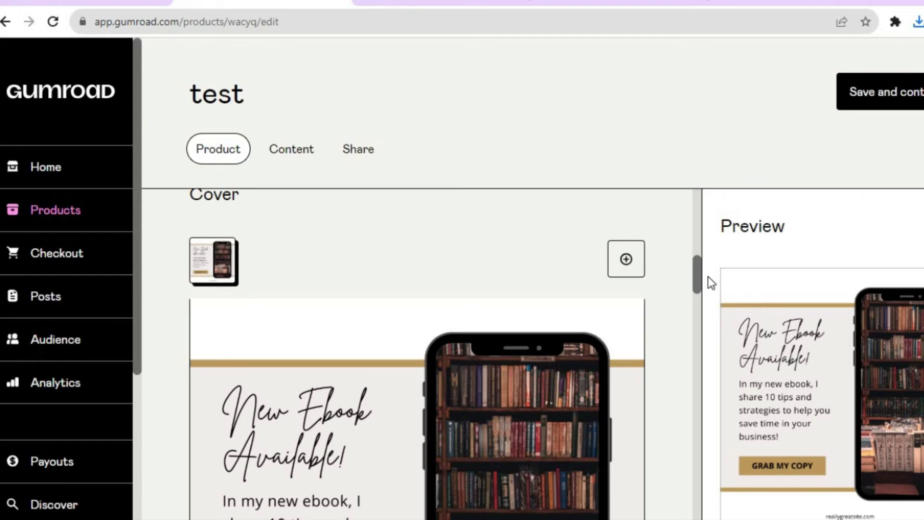
Set the call to action to 'Buy this' and look over the Pricing and Settings sections
drag(699, 277, 705, 376)
scroll(706, 377, down, 1)
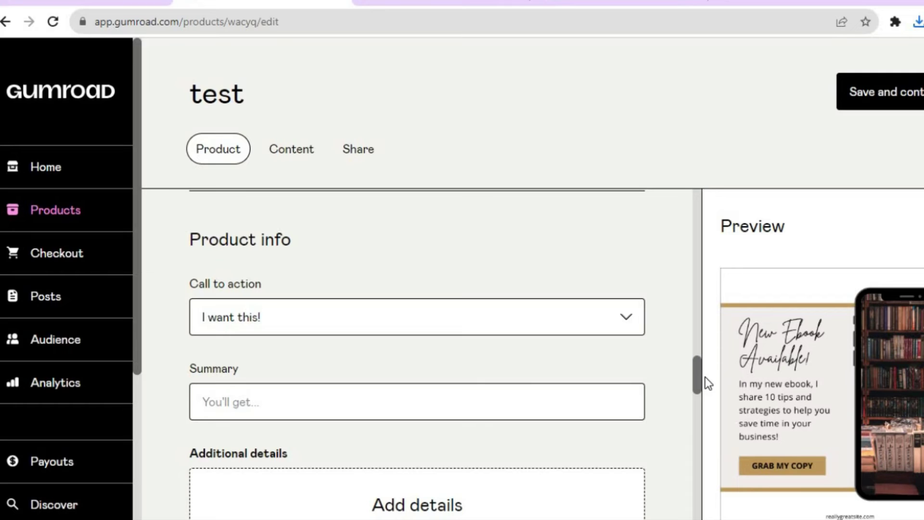
click(628, 319)
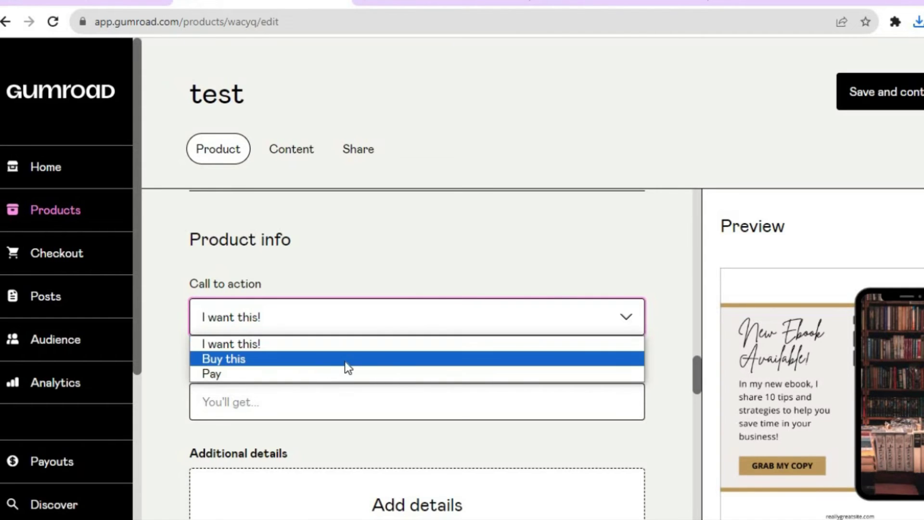
click(539, 365)
drag(698, 365, 698, 440)
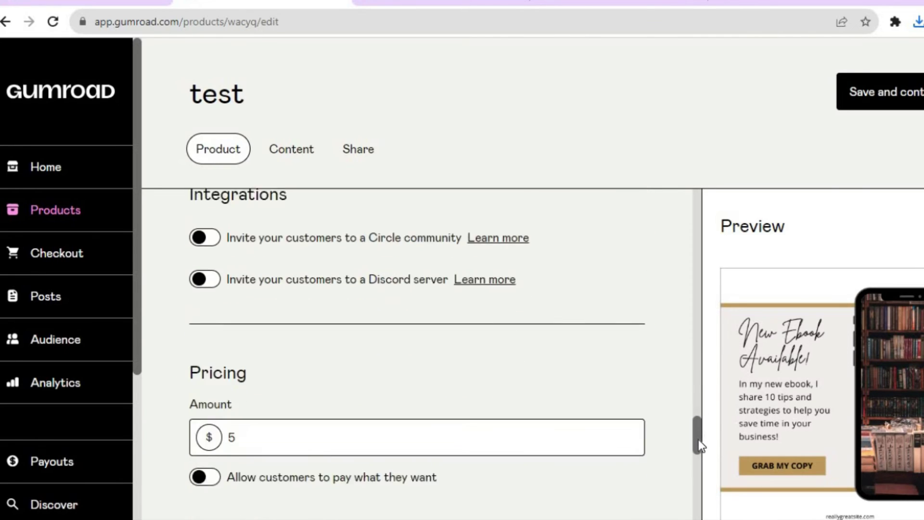
scroll(698, 440, down, 3)
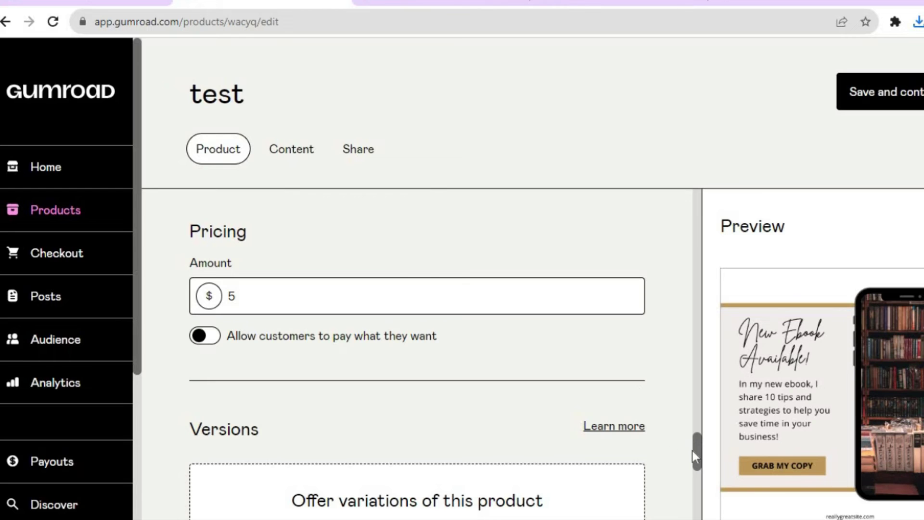
drag(695, 451, 698, 514)
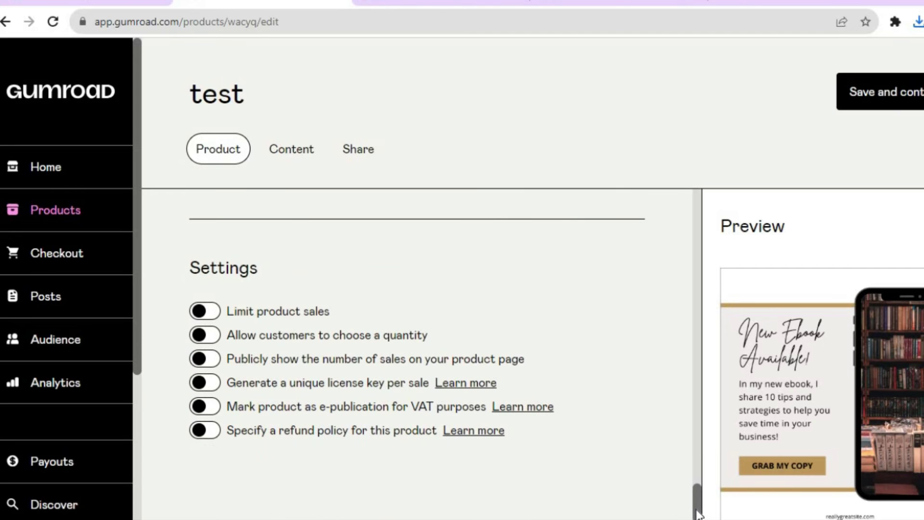
In the Content tab, upload the 'Pizza Dough Ebook Cover' ZIP file from the computer
click(293, 158)
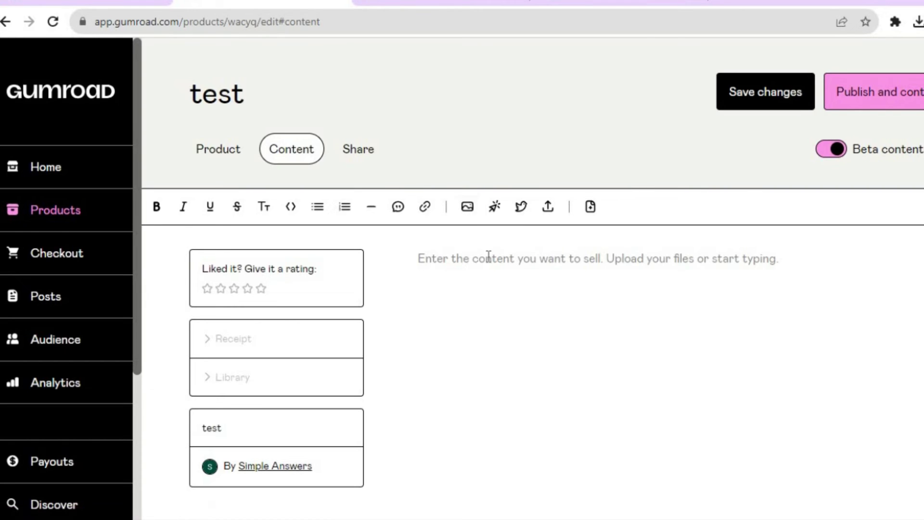
click(548, 208)
click(621, 276)
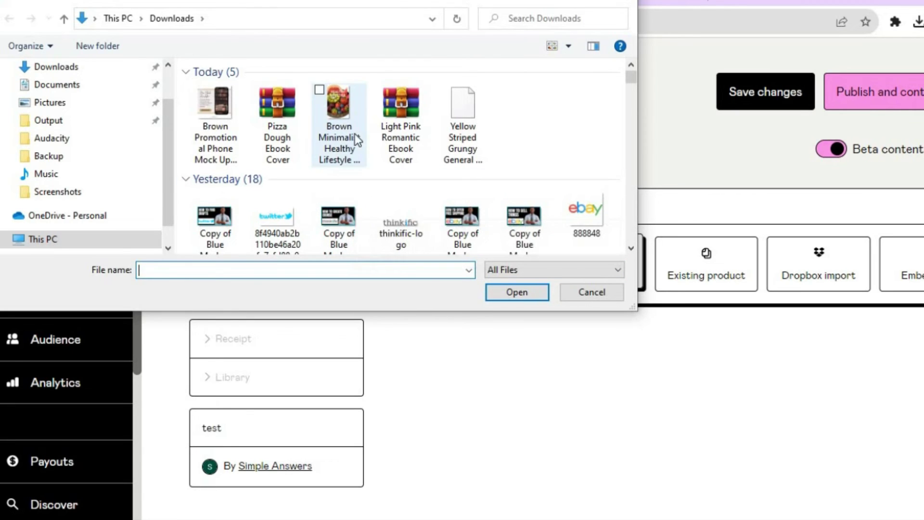
click(280, 119)
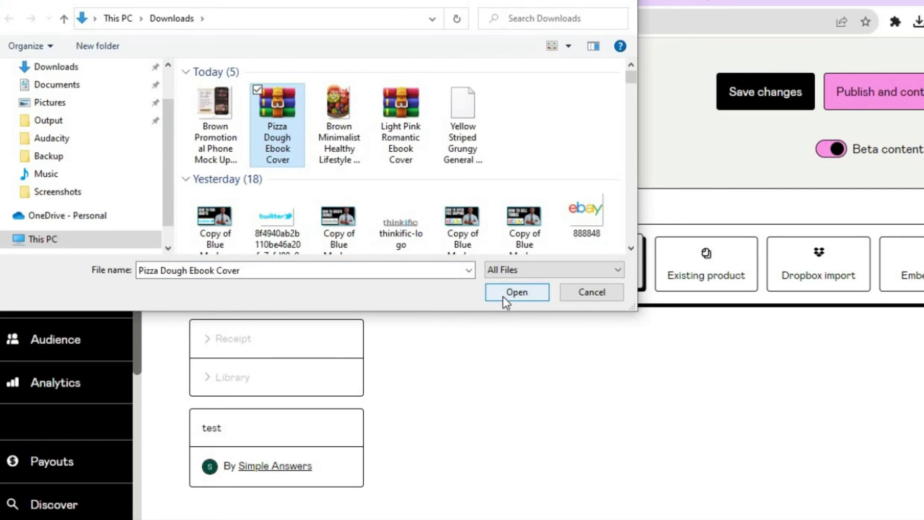
click(517, 292)
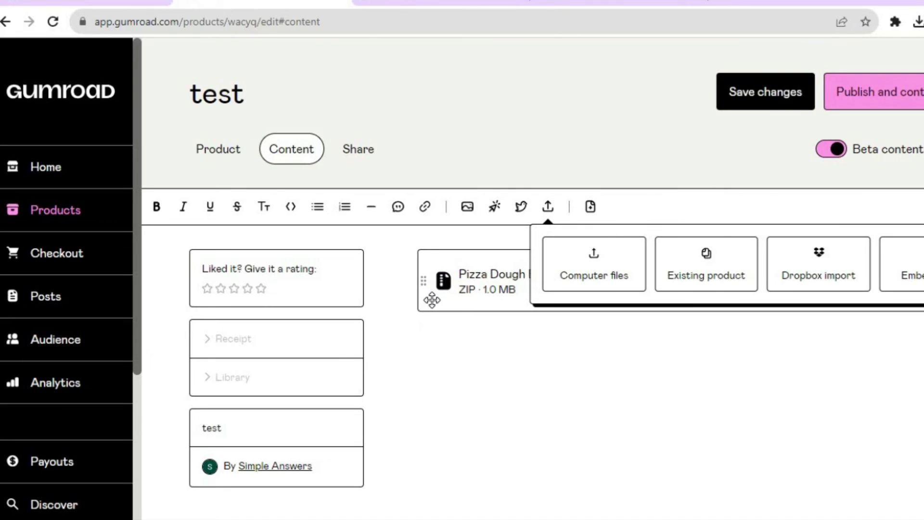
click(506, 346)
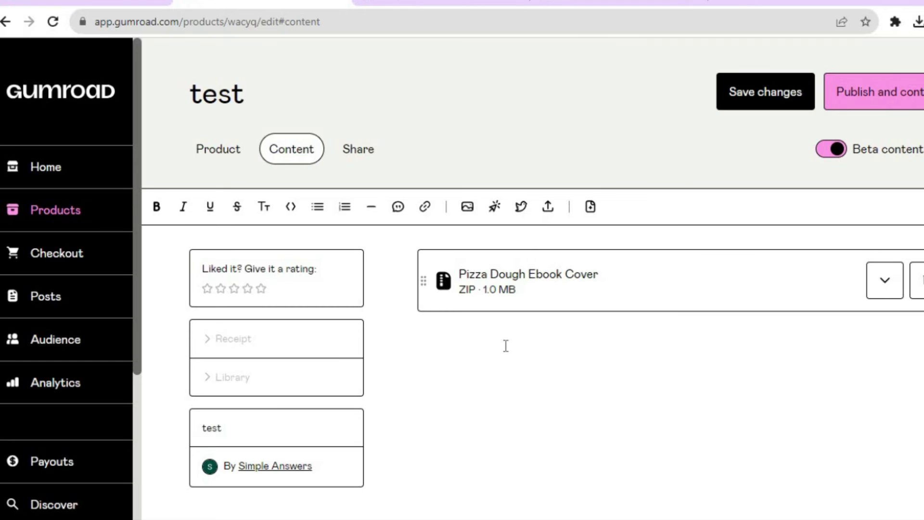
click(877, 94)
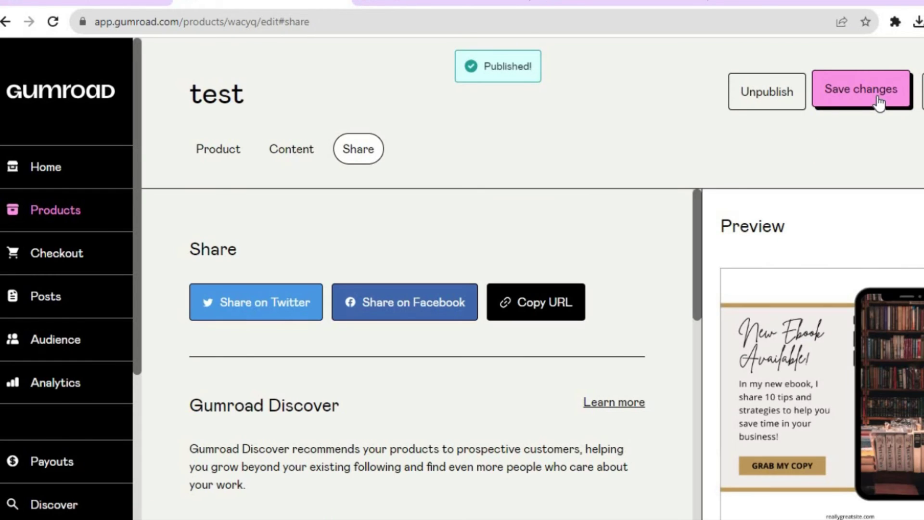
drag(696, 235, 696, 392)
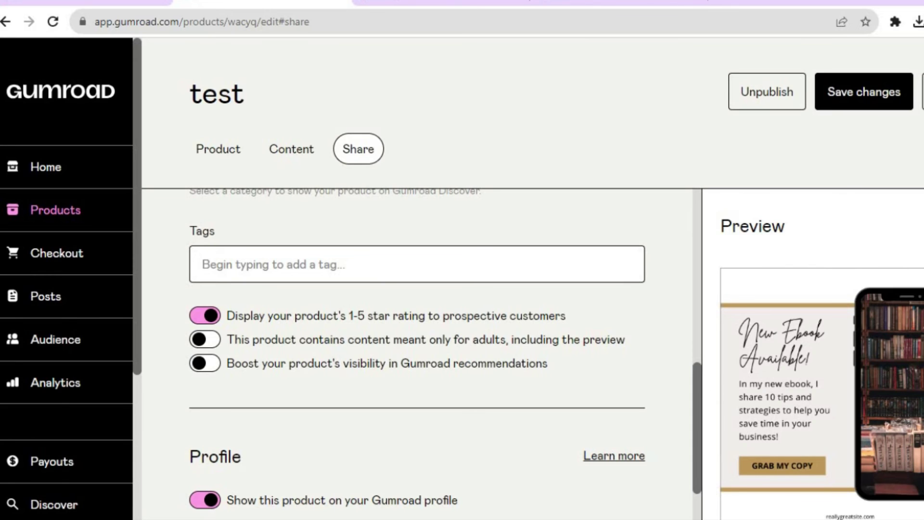
Save the changes and scroll the live $5 'test' page to check the mockup cover
click(923, 92)
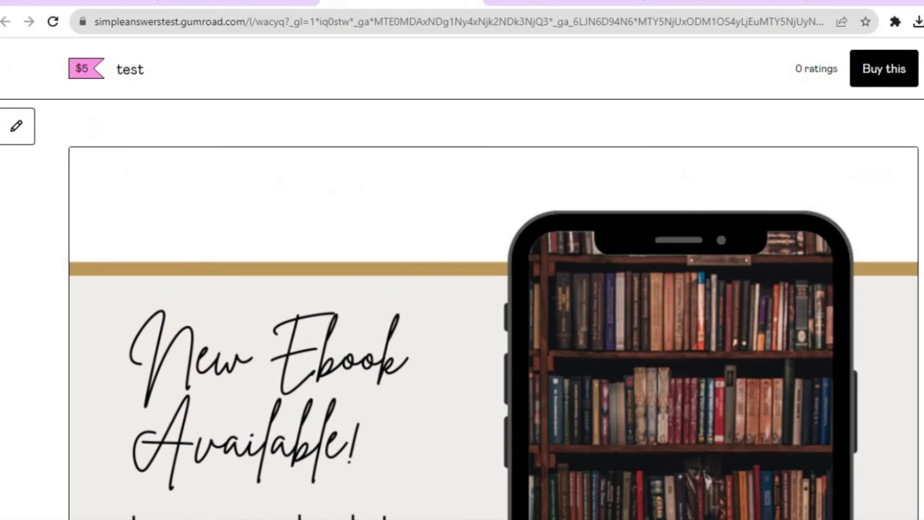
scroll(755, 316, down, 9)
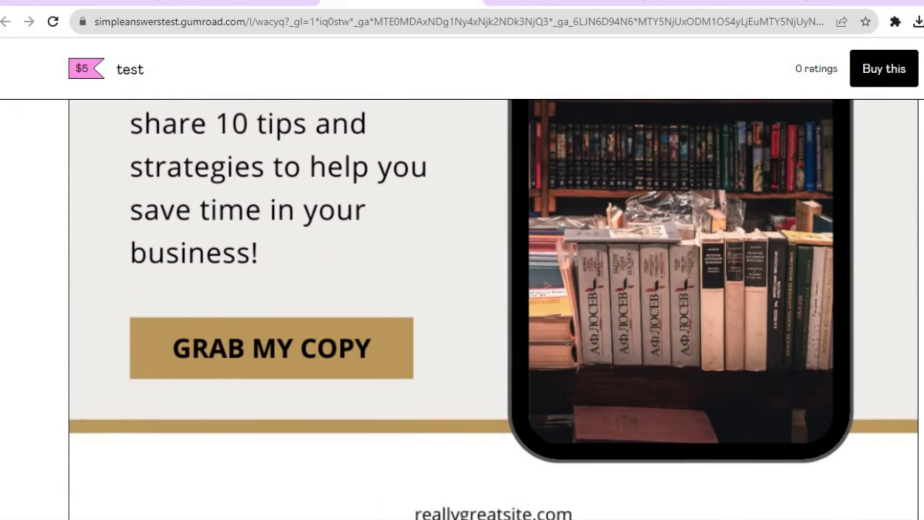
scroll(755, 315, up, 9)
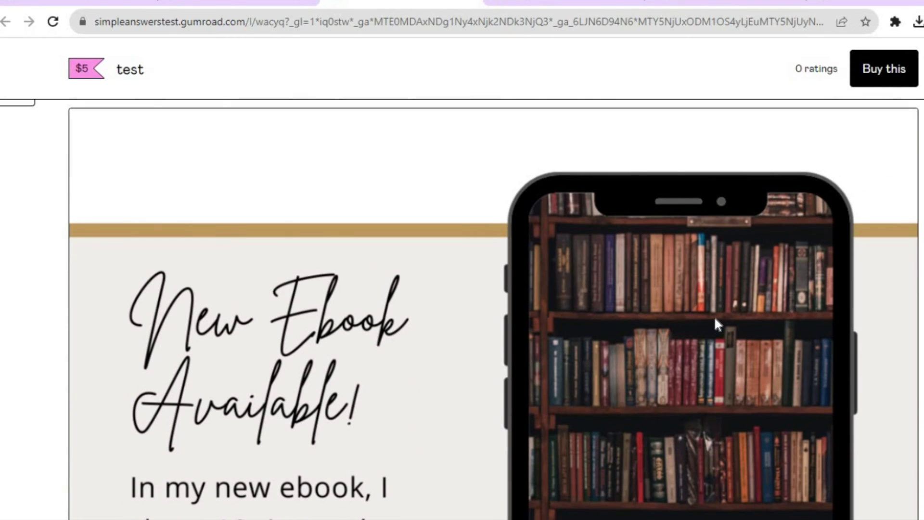
Review the Checkout page for the test product via Buy this, then go back to its editor tab
click(892, 81)
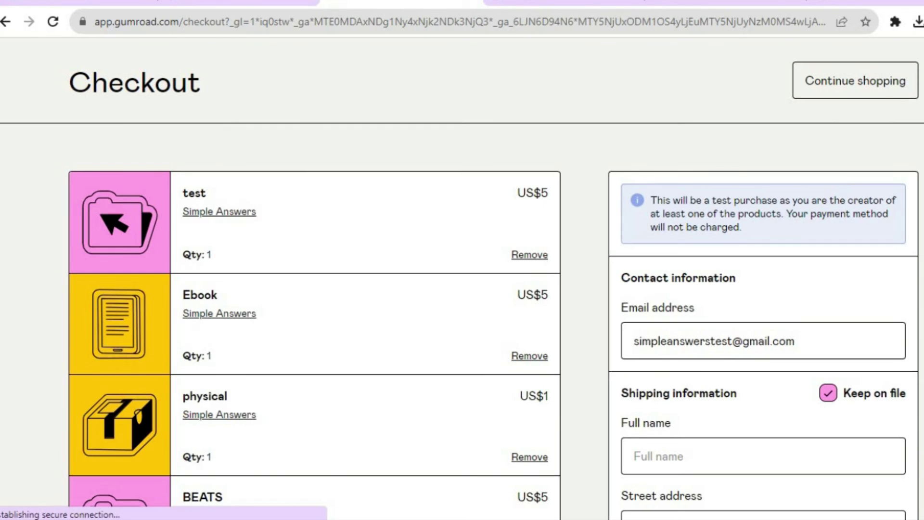
scroll(462, 284, down, 2)
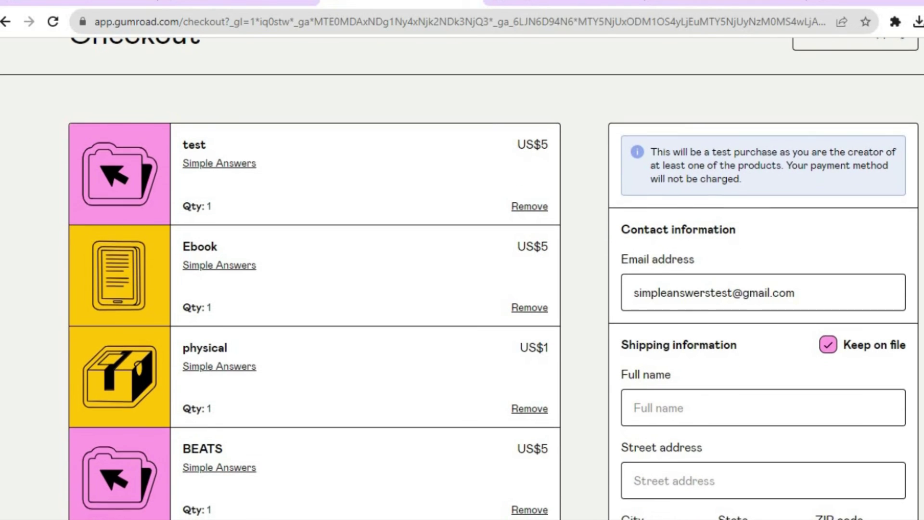
scroll(462, 278, down, 1)
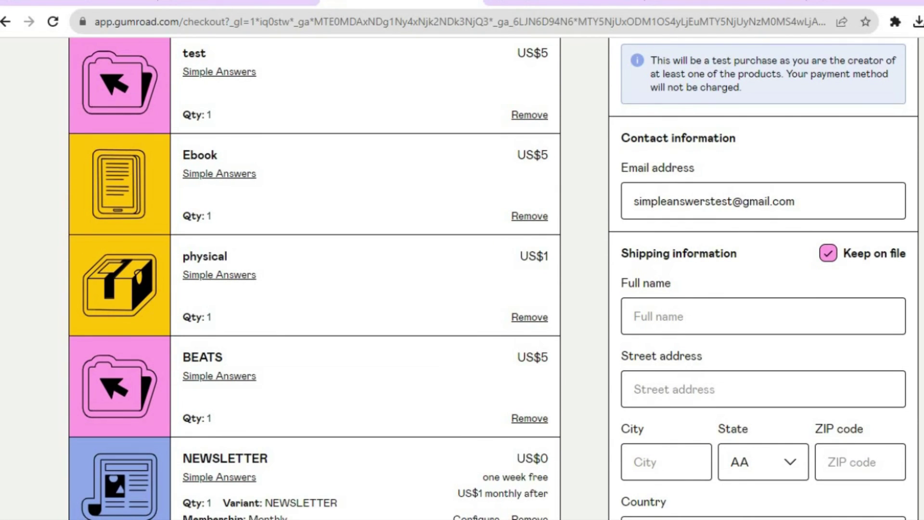
scroll(463, 279, down, 2)
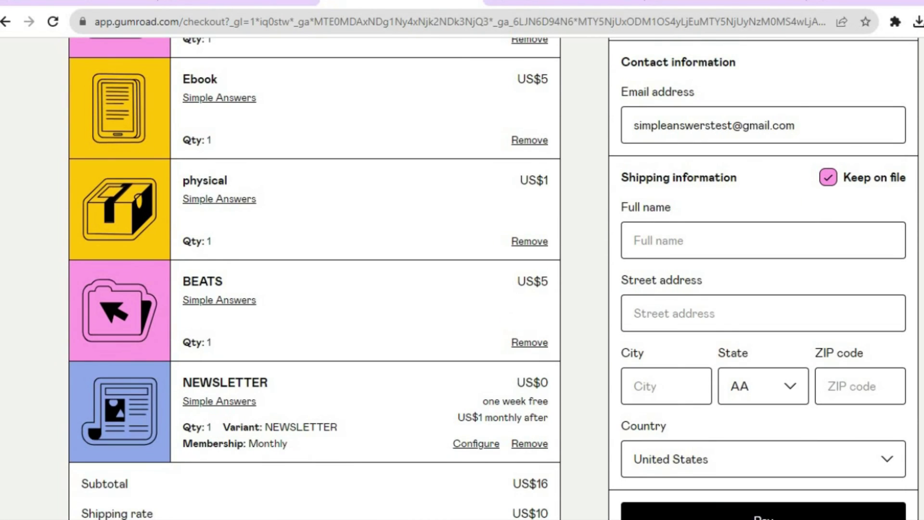
scroll(462, 280, down, 4)
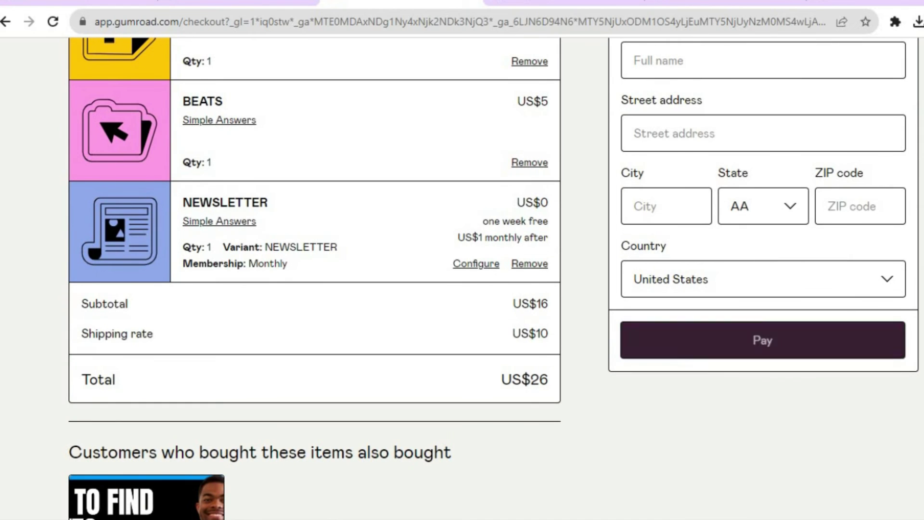
scroll(430, 247, up, 3)
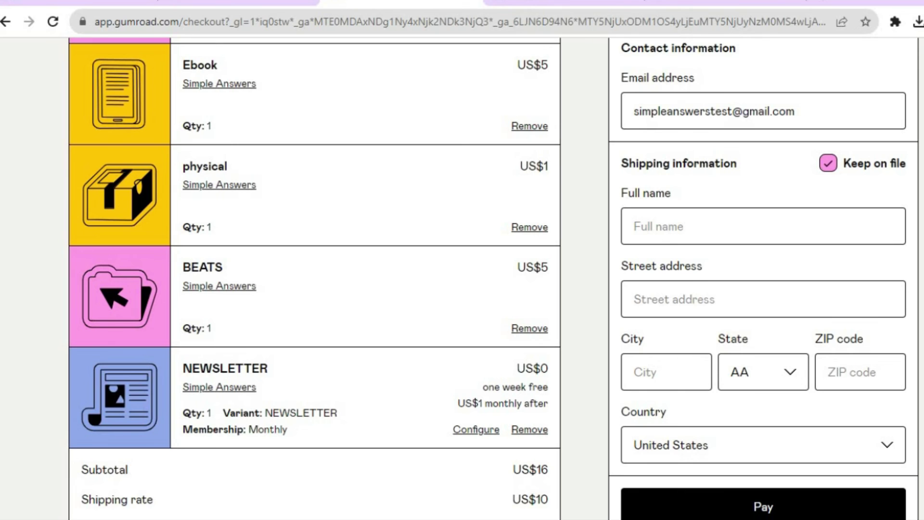
scroll(462, 279, up, 5)
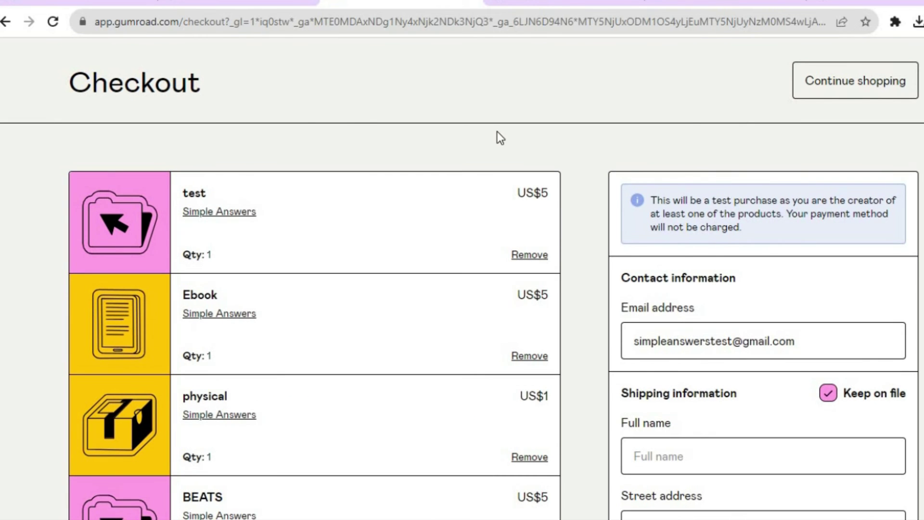
click(199, 2)
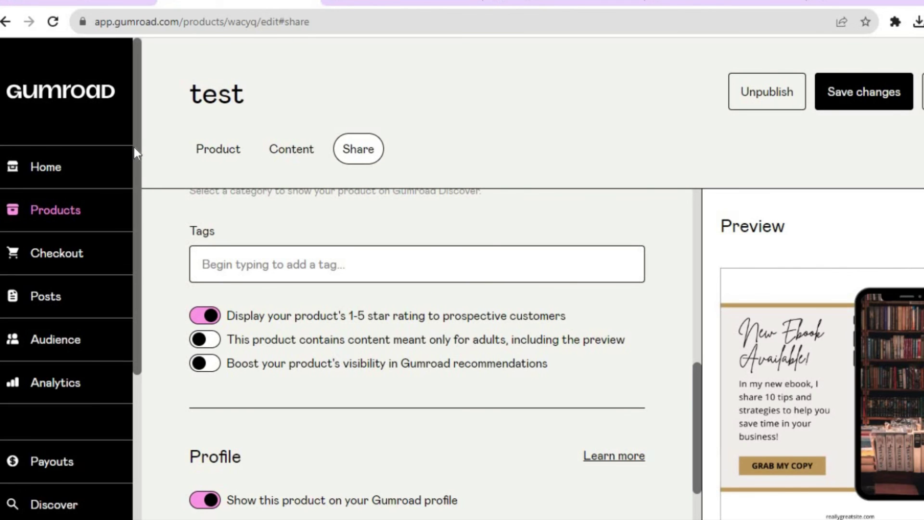
Open Payouts from the sidebar to see the $0 balance and earnings
scroll(120, 250, down, 5)
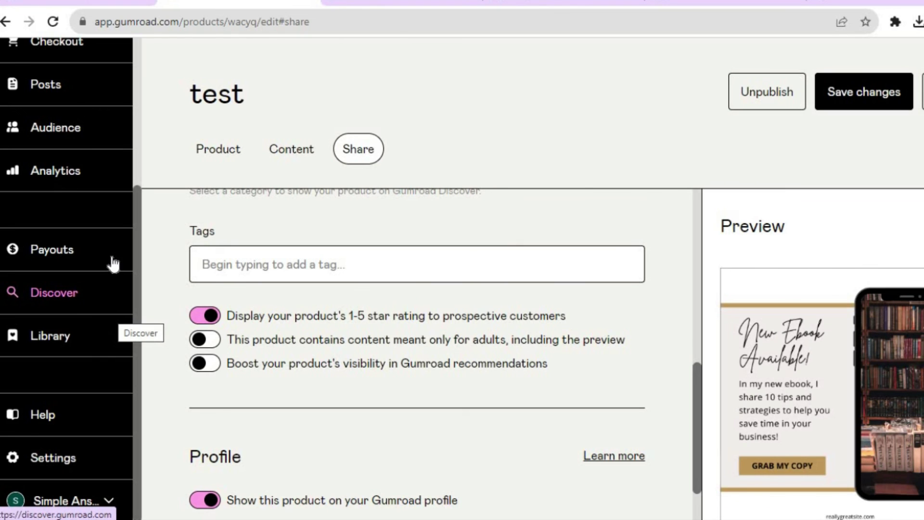
click(76, 261)
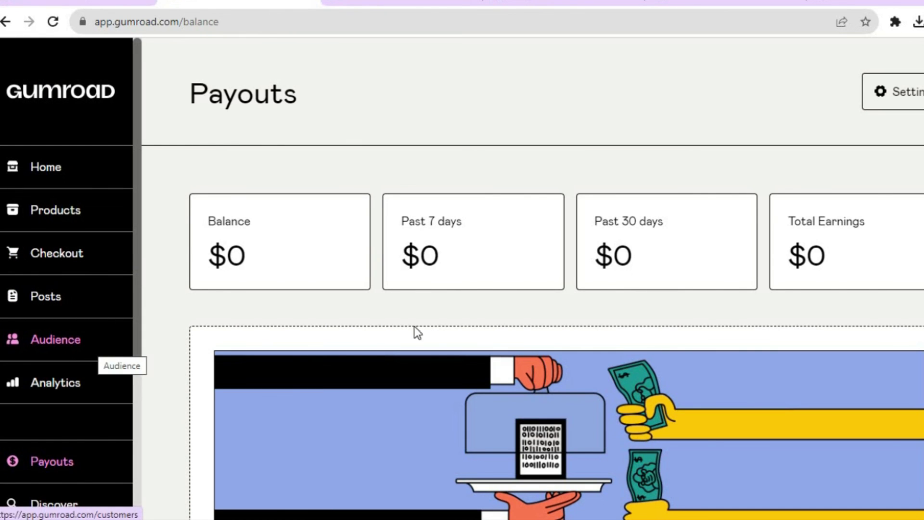
Open the Payments settings and look over the Stripe and PayPal payout options
click(898, 89)
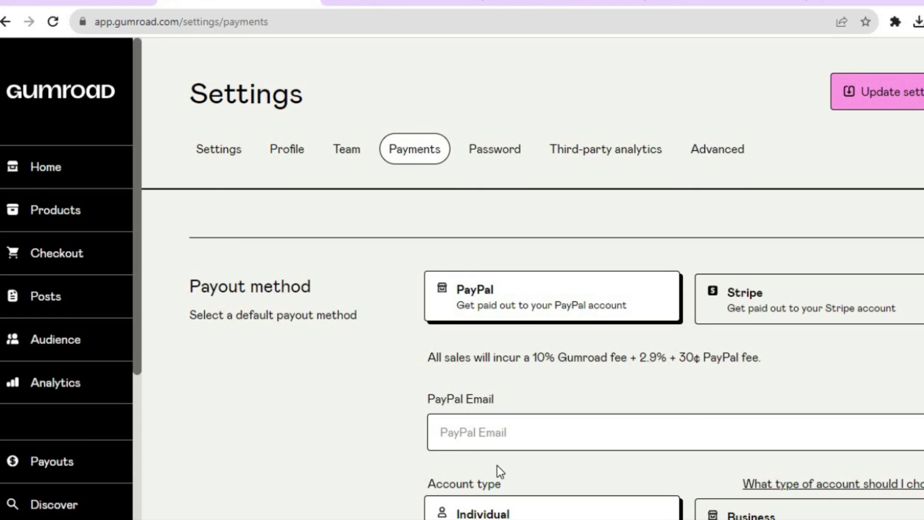
scroll(556, 388, down, 4)
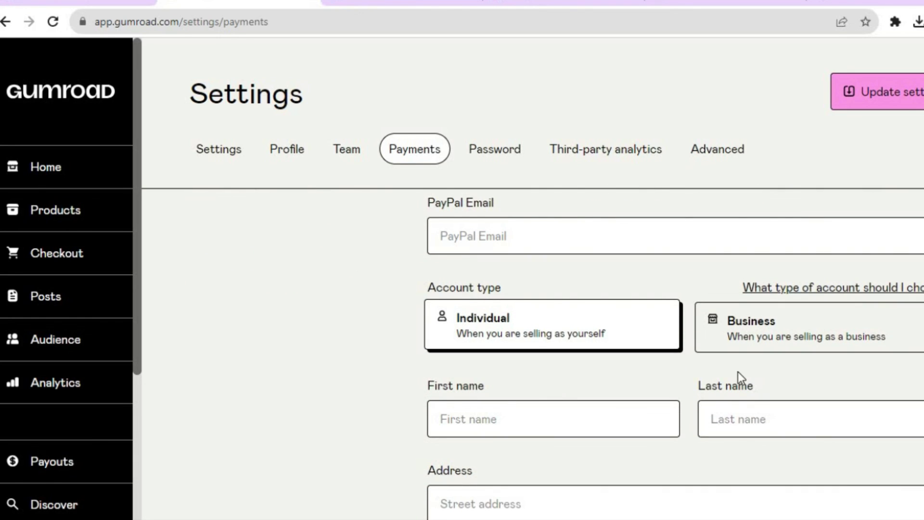
scroll(674, 354, down, 5)
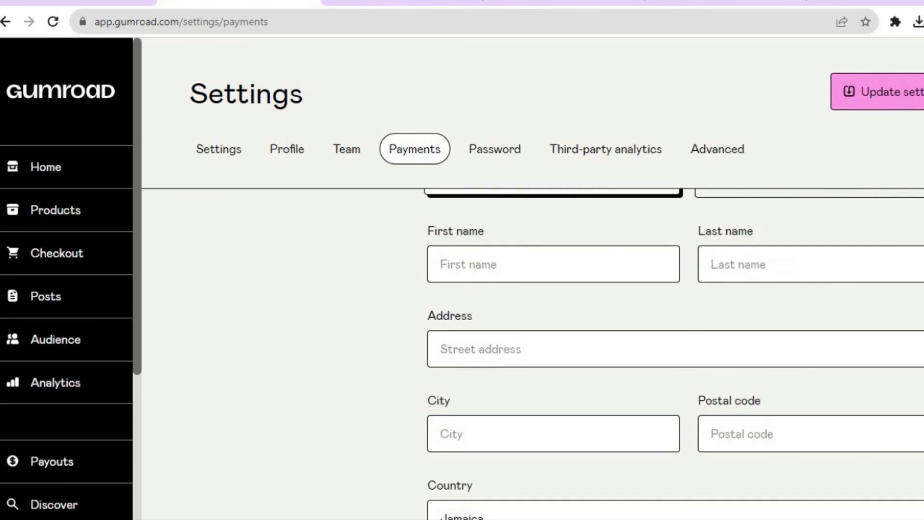
scroll(674, 354, up, 3)
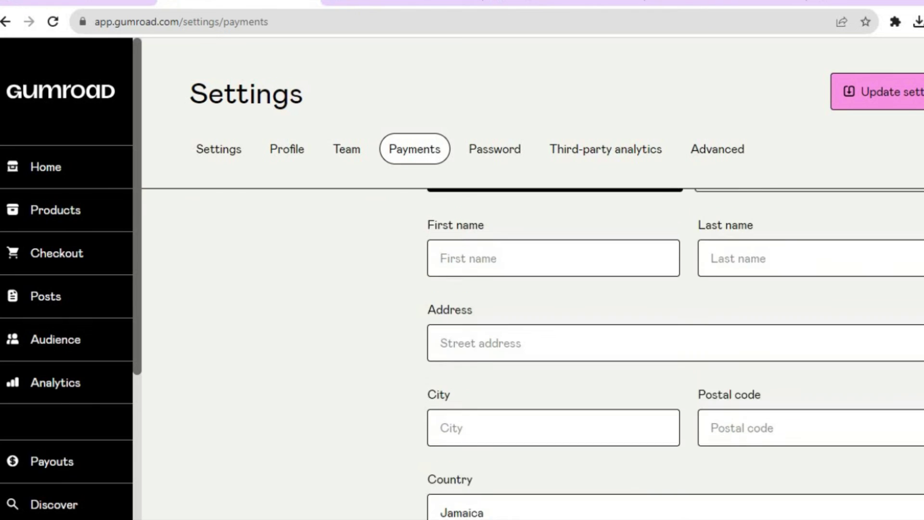
scroll(674, 354, down, 5)
scroll(674, 354, down, 6)
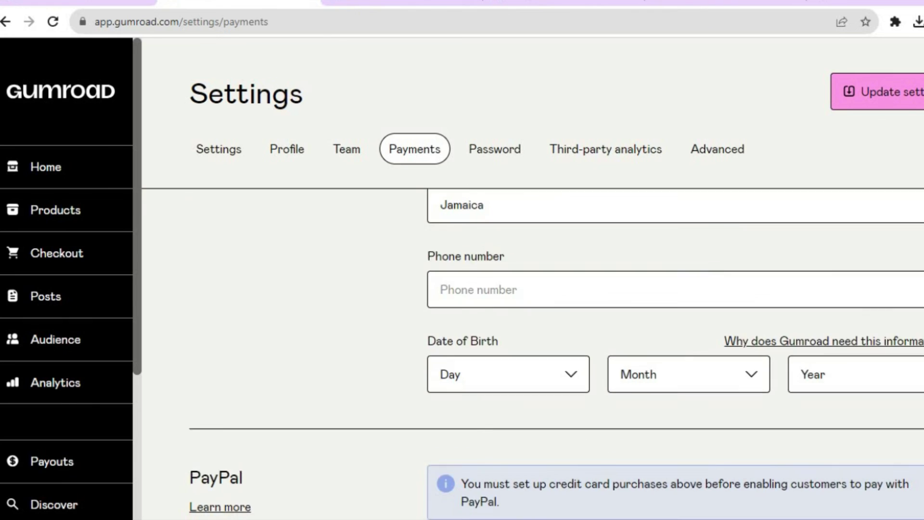
scroll(674, 354, up, 10)
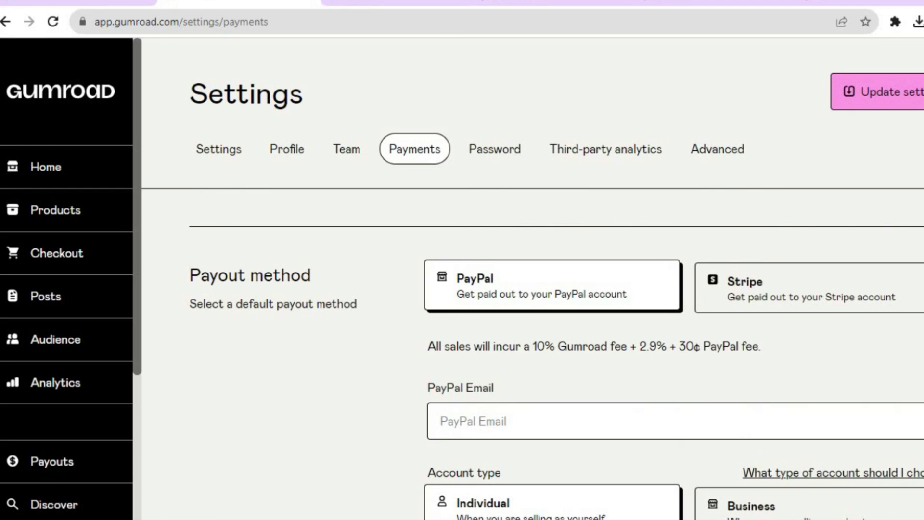
Select the Stripe payout card instead of PayPal
click(793, 294)
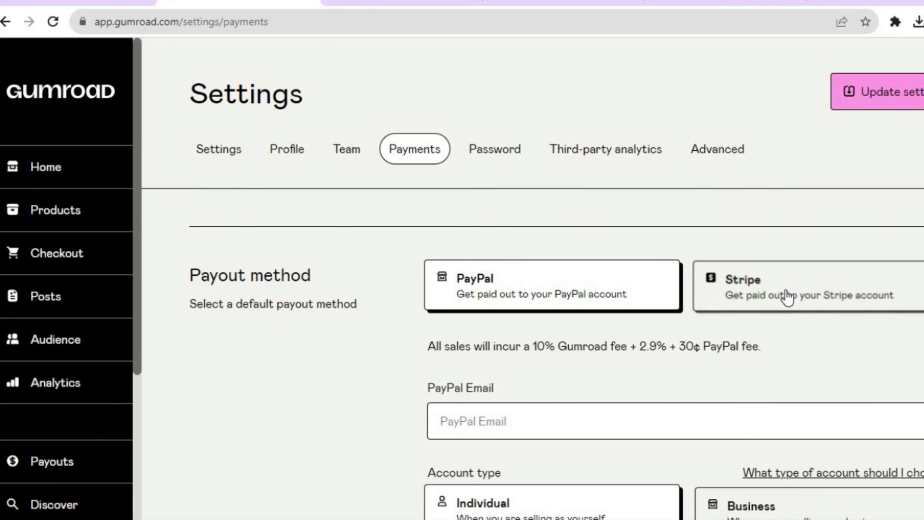
scroll(530, 354, down, 5)
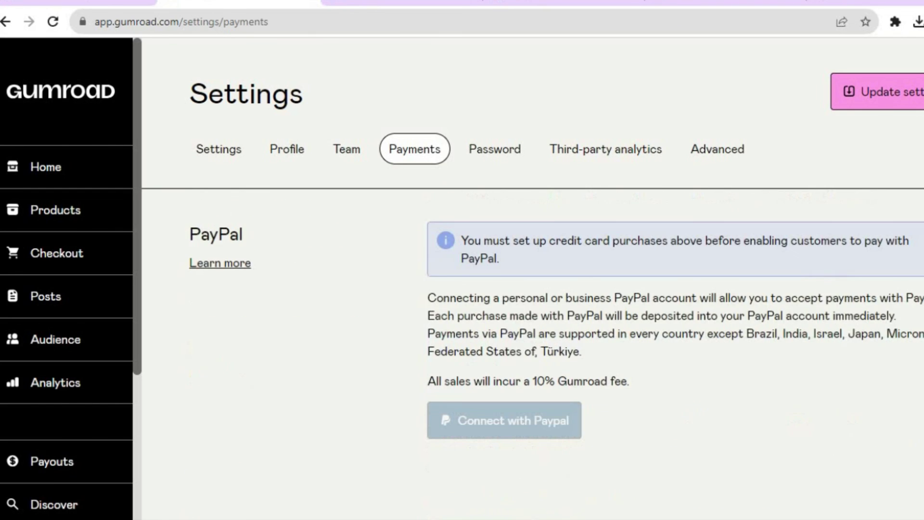
scroll(530, 337, up, 2)
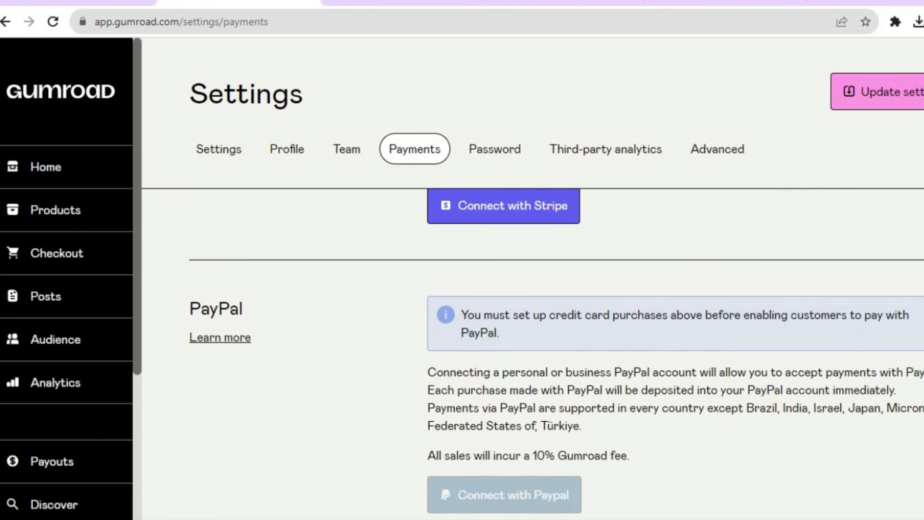
scroll(529, 337, up, 4)
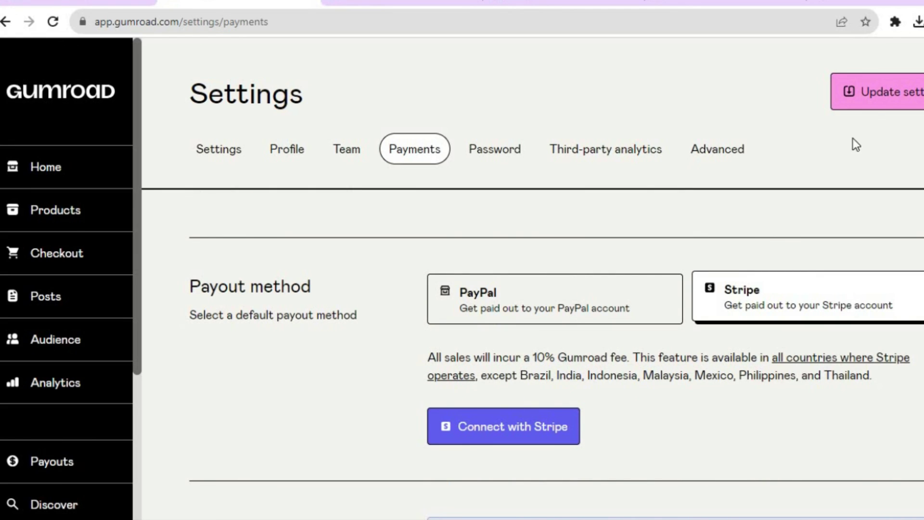